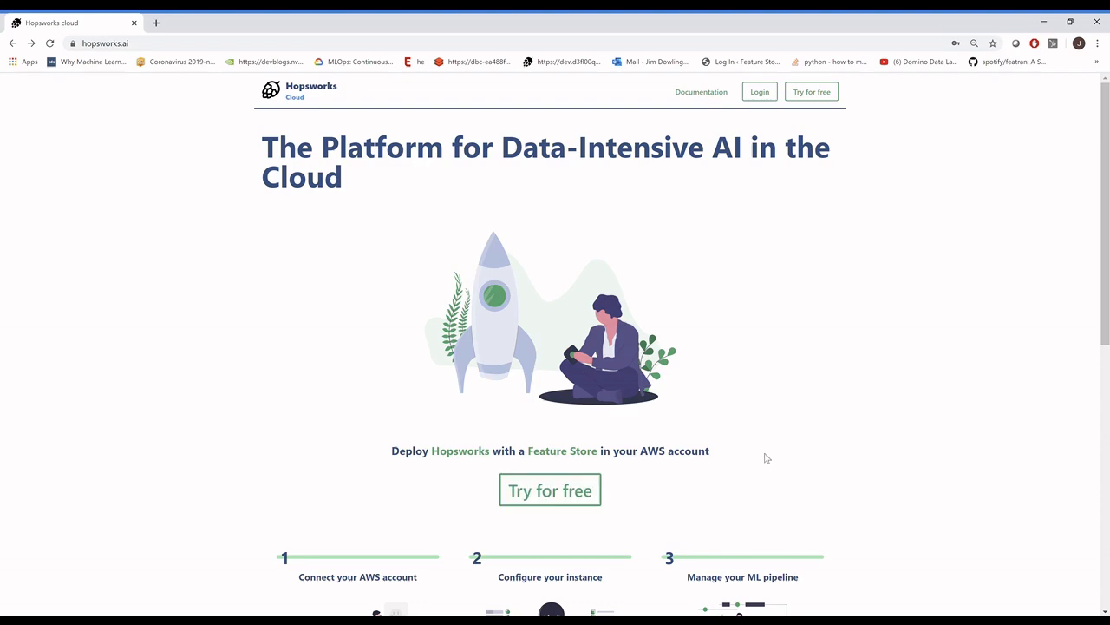
Sign in to the existing Hopsworks Cloud account from the sign-up page using the saved credentials
scroll(766, 456, down, 6)
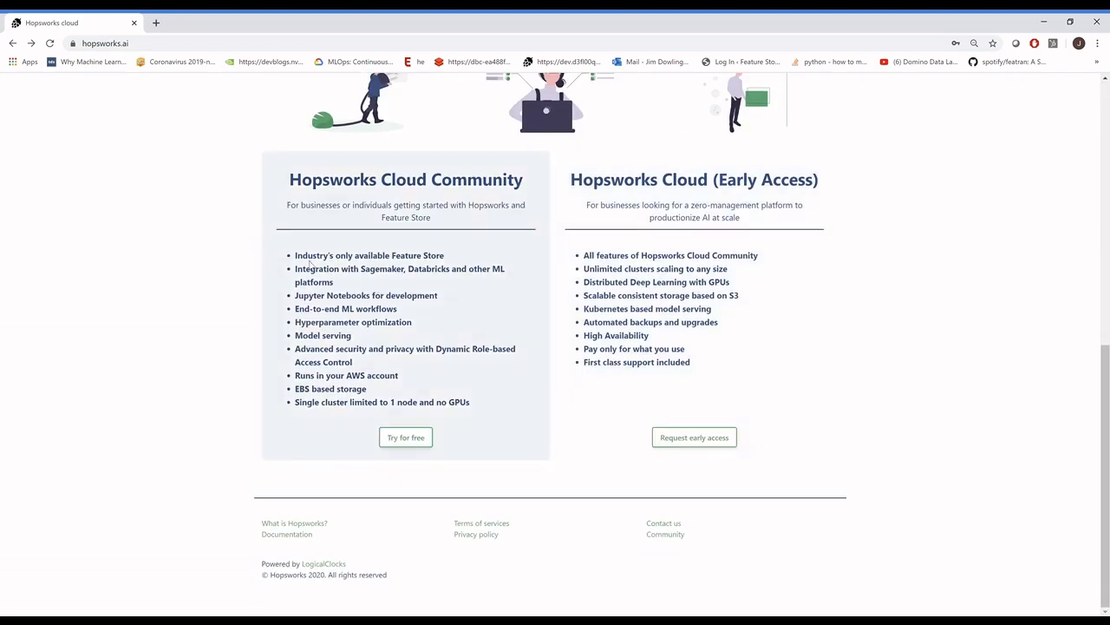
scroll(485, 278, up, 6)
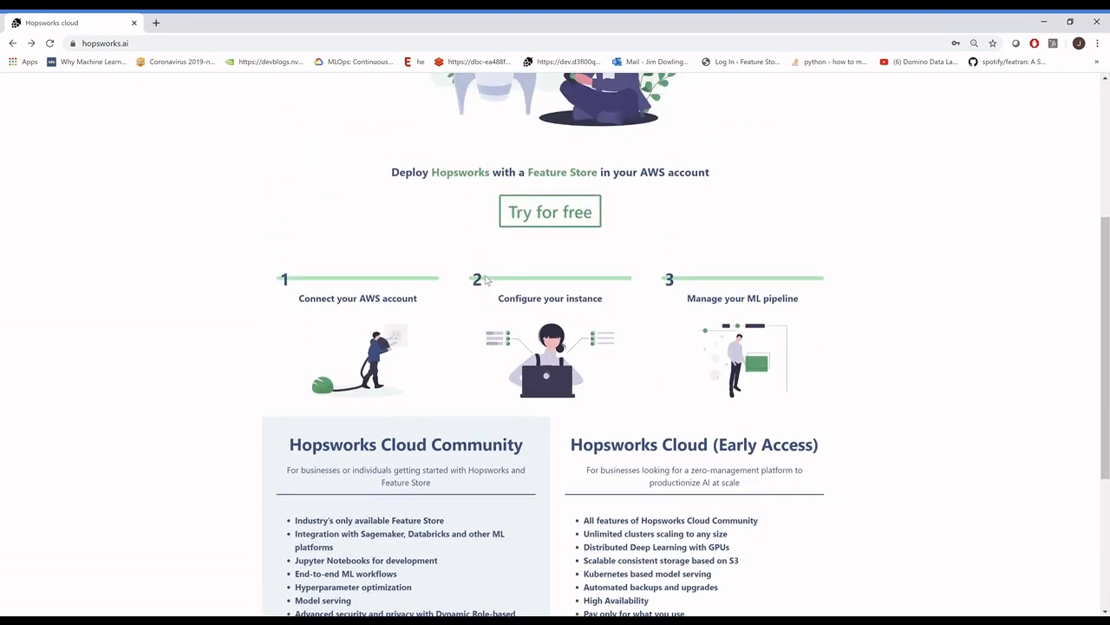
scroll(485, 279, up, 1)
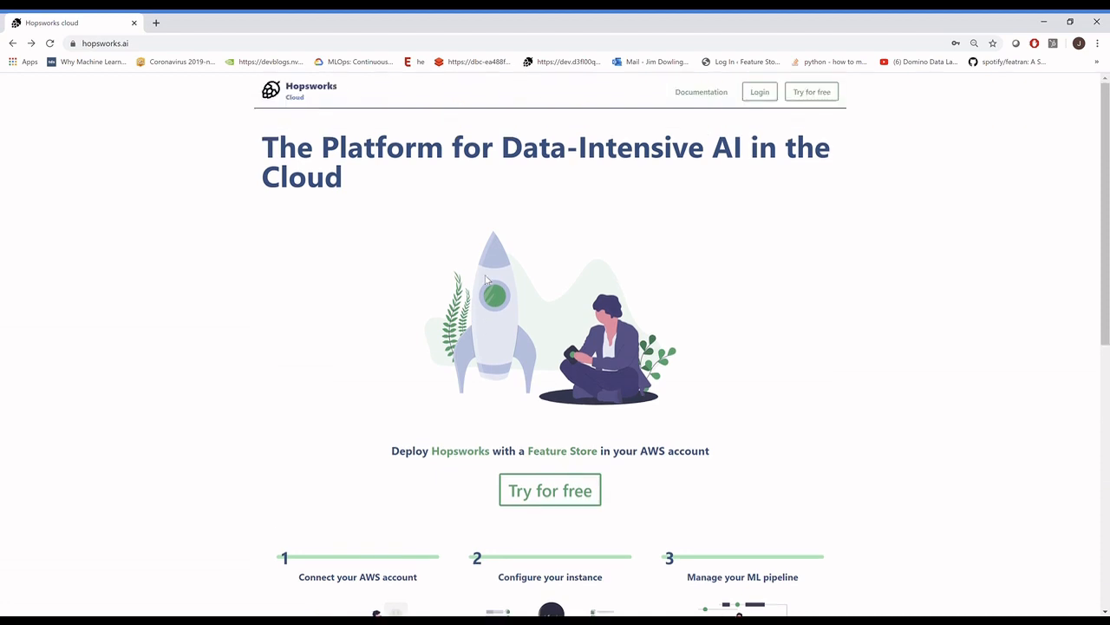
click(556, 499)
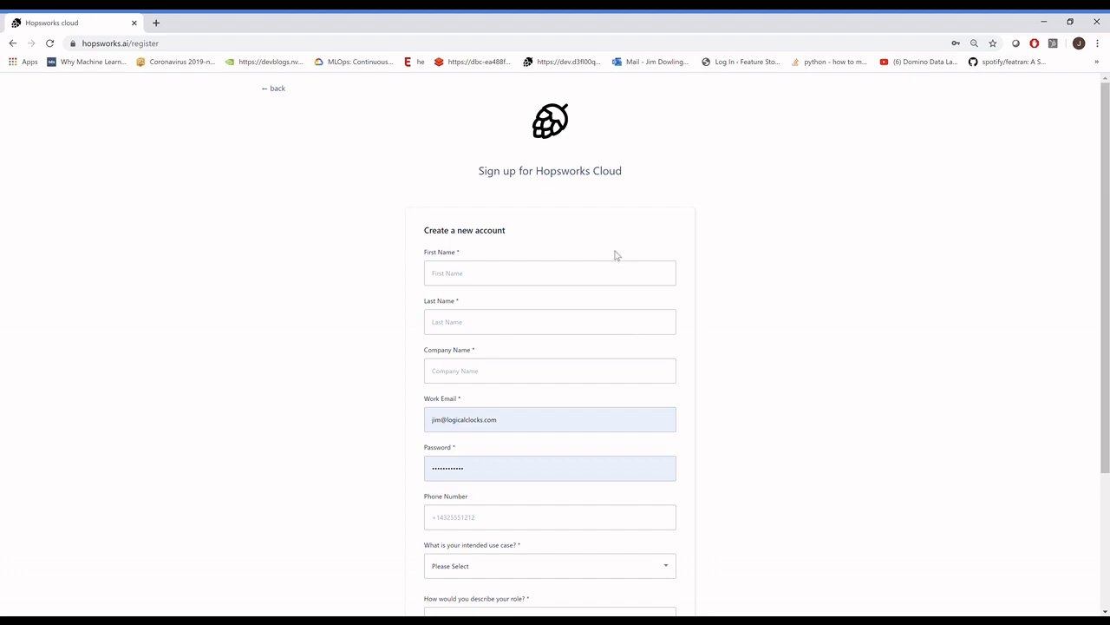
scroll(764, 499, down, 2)
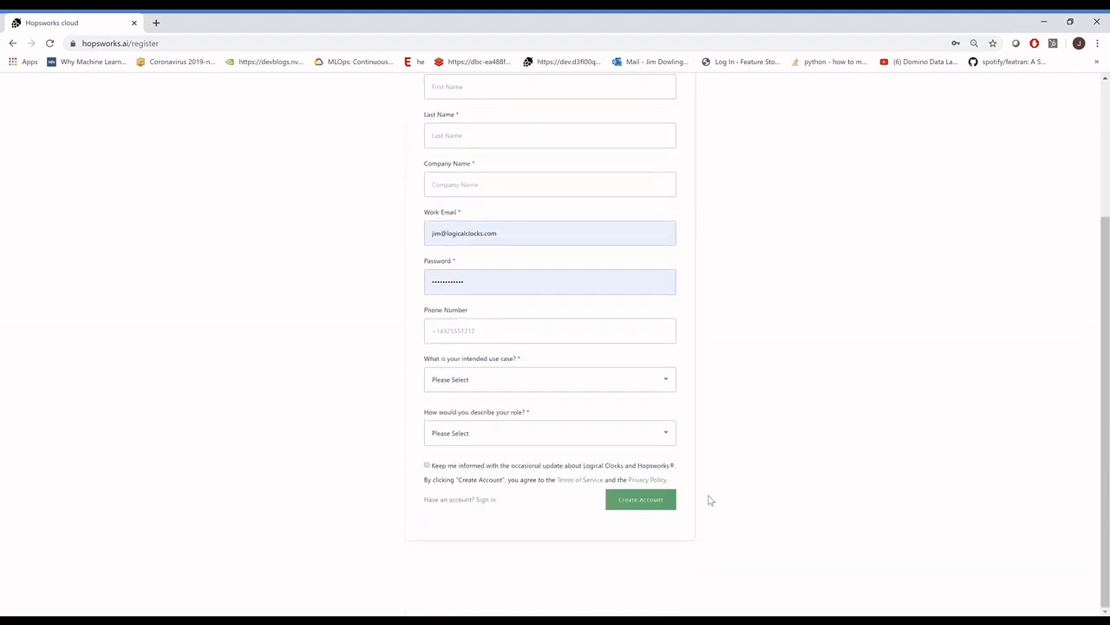
click(486, 501)
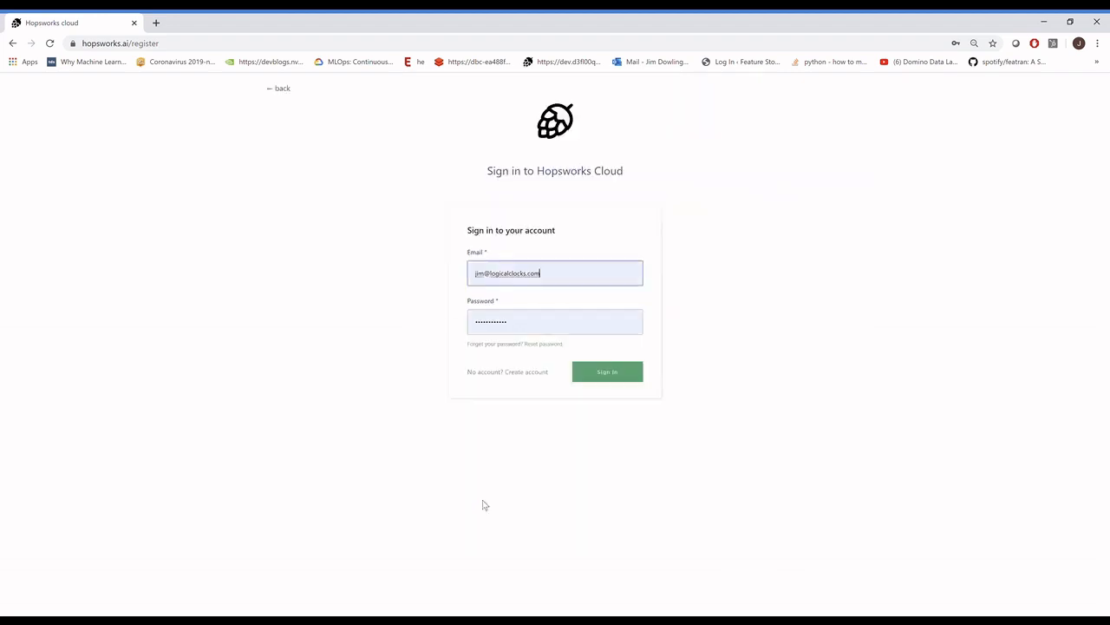
click(614, 375)
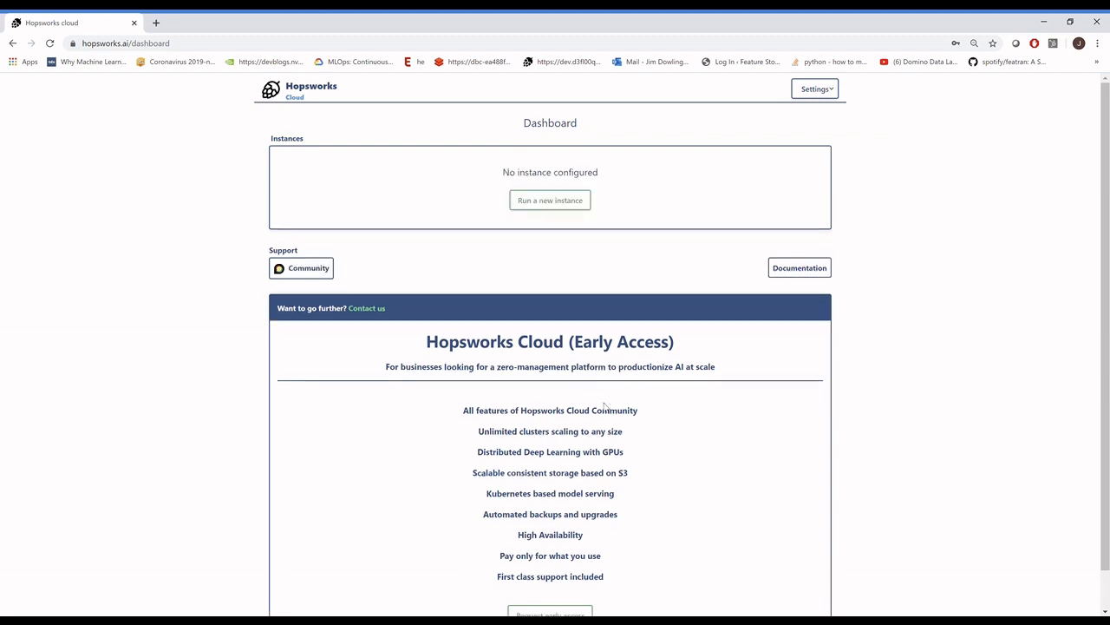
Open the account settings and start updating the Role ARN
click(825, 94)
click(816, 109)
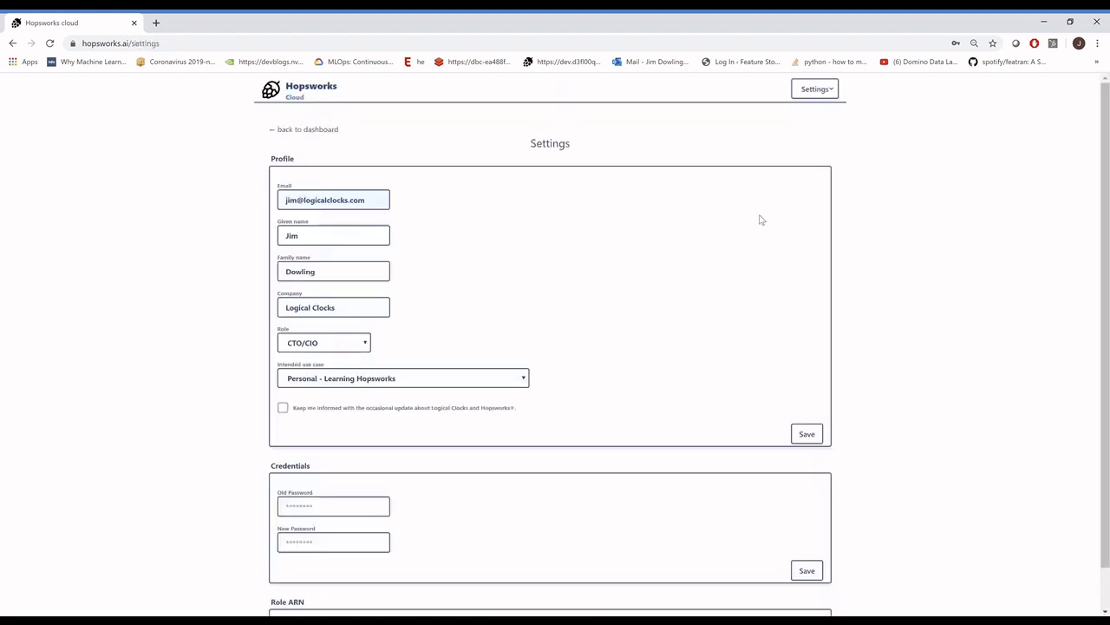
scroll(925, 369, down, 1)
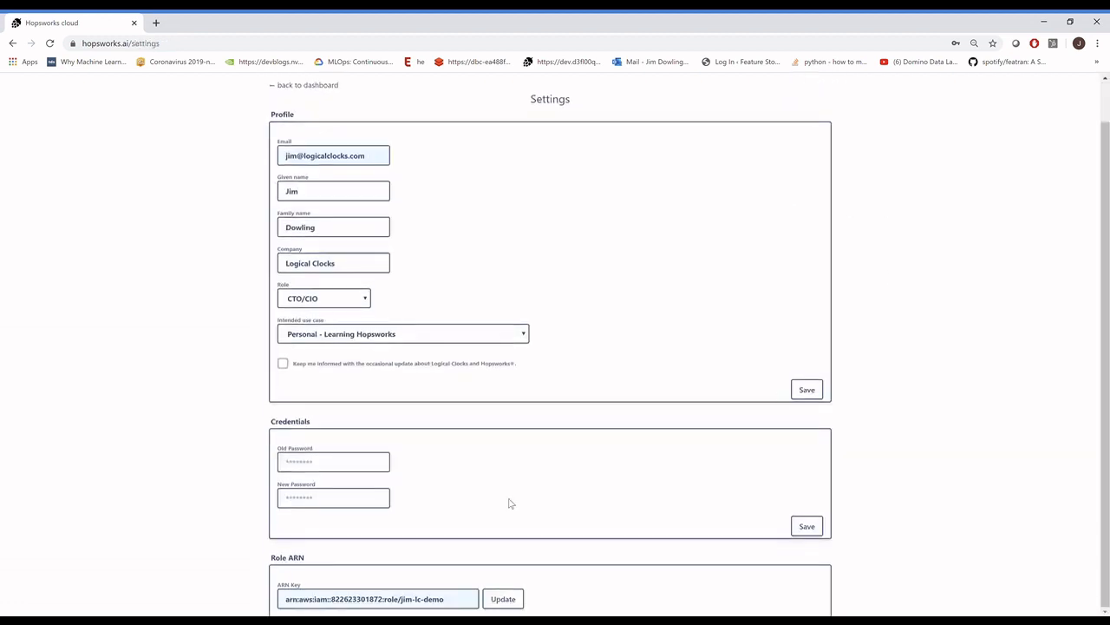
click(499, 598)
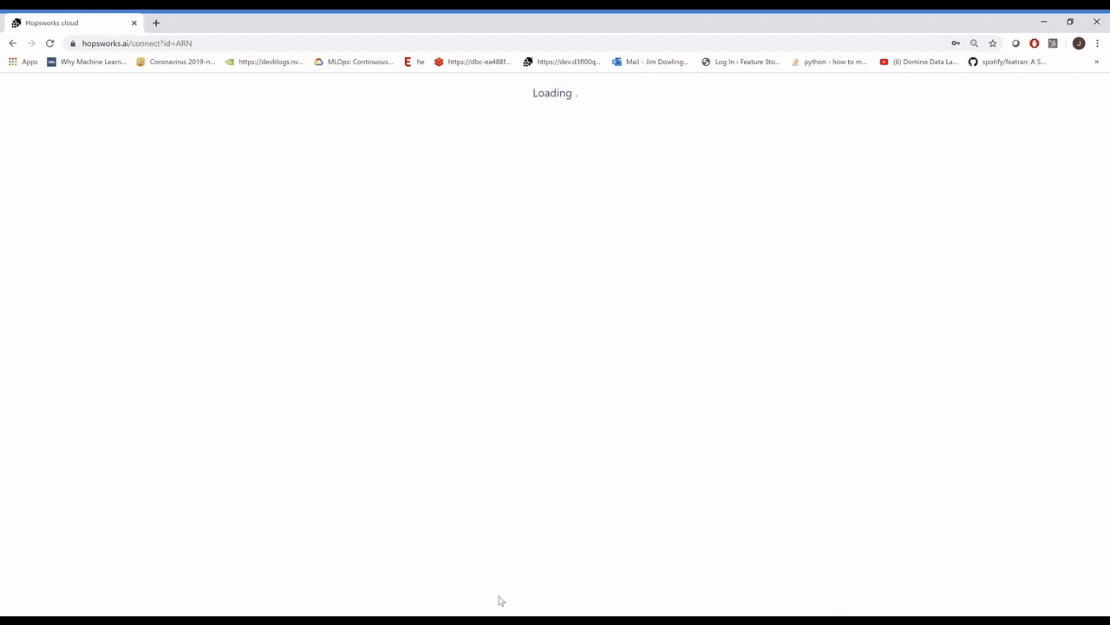
Review the AWS connection instructions and open the linked AWS create-role form for another AWS account
scroll(557, 453, up, 3)
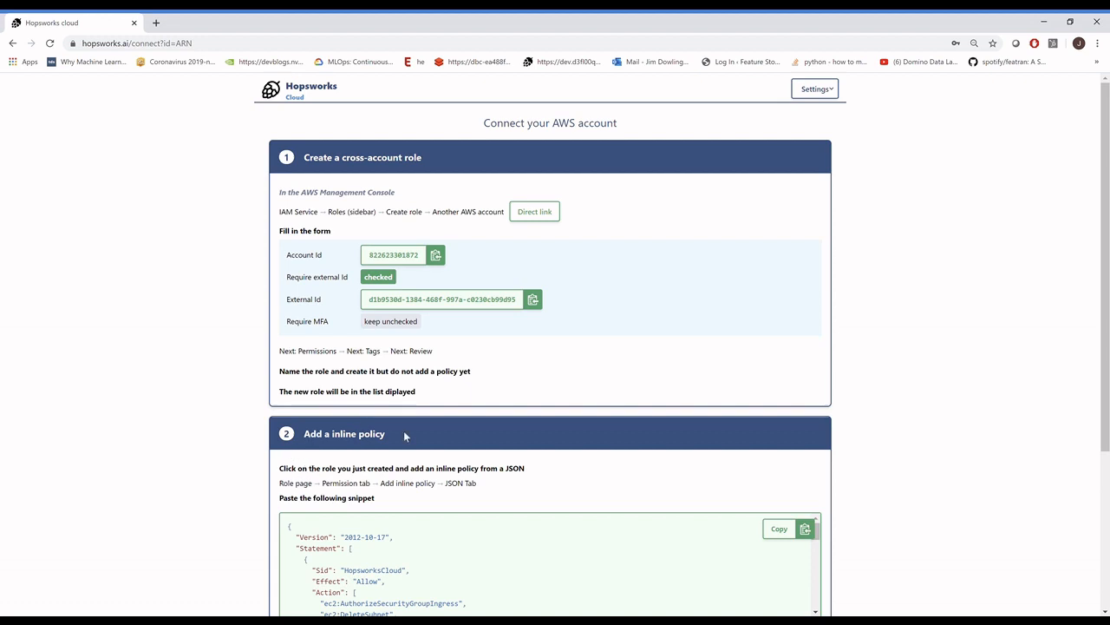
scroll(404, 434, down, 3)
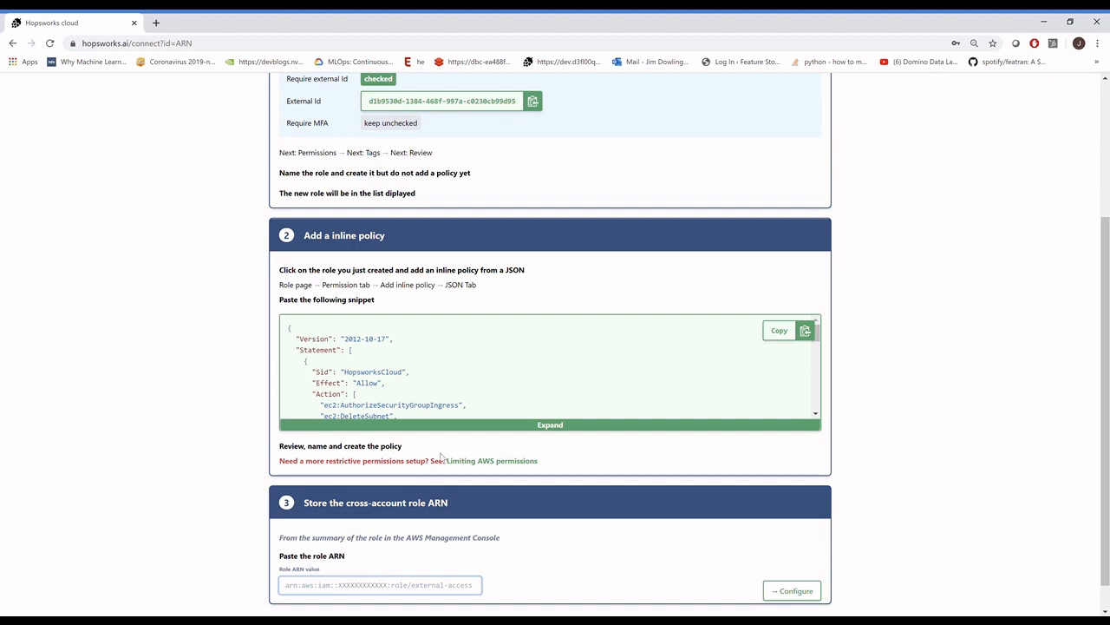
scroll(449, 451, up, 1)
scroll(449, 450, up, 2)
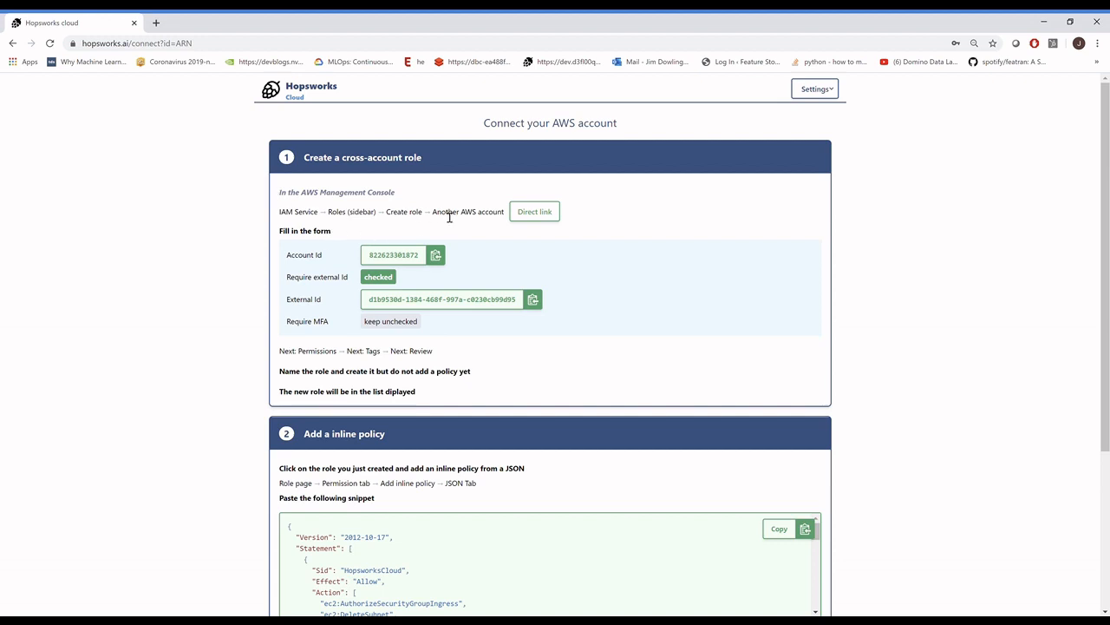
click(545, 213)
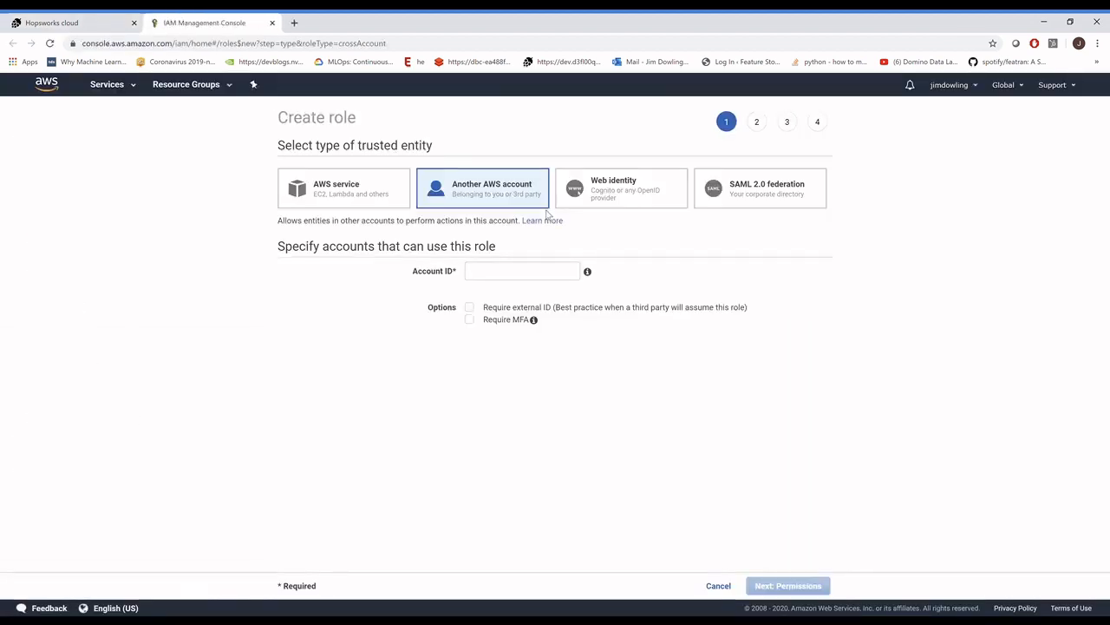
Copy the account ID from the Hopsworks instructions into the Account ID field of the AWS create-role form
click(72, 26)
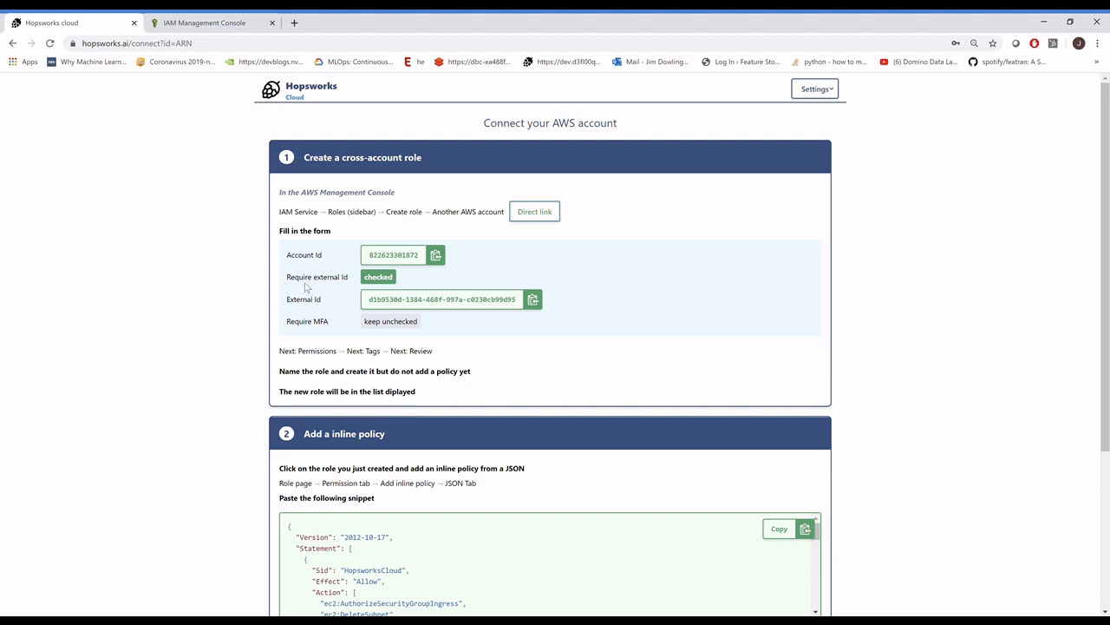
click(438, 256)
click(209, 24)
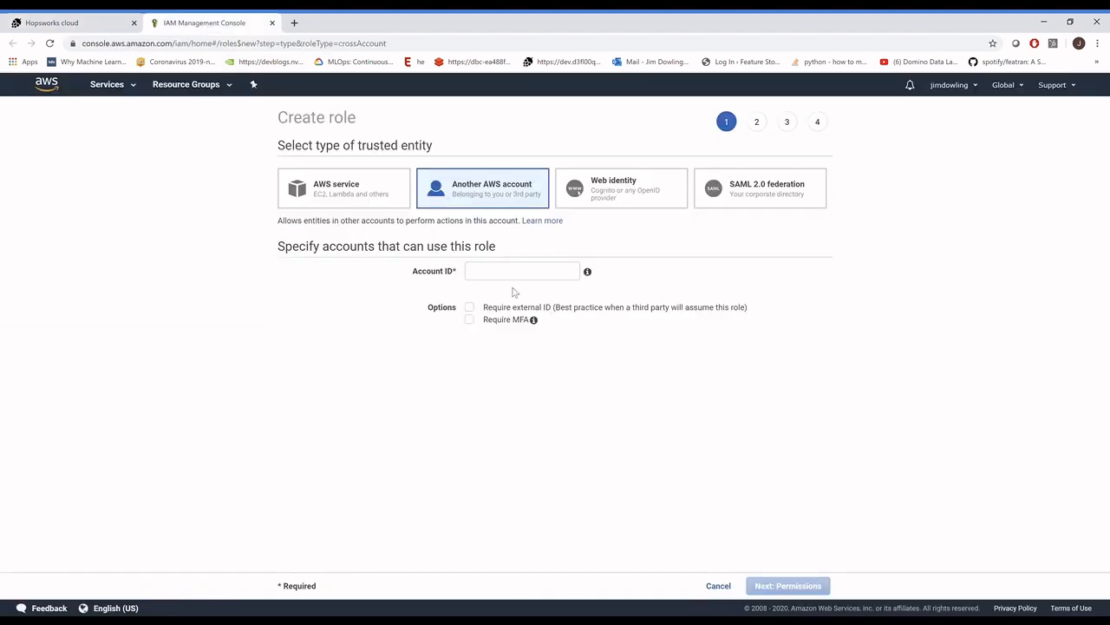
drag(414, 275, 458, 271)
click(475, 272)
key(ctrl+v)
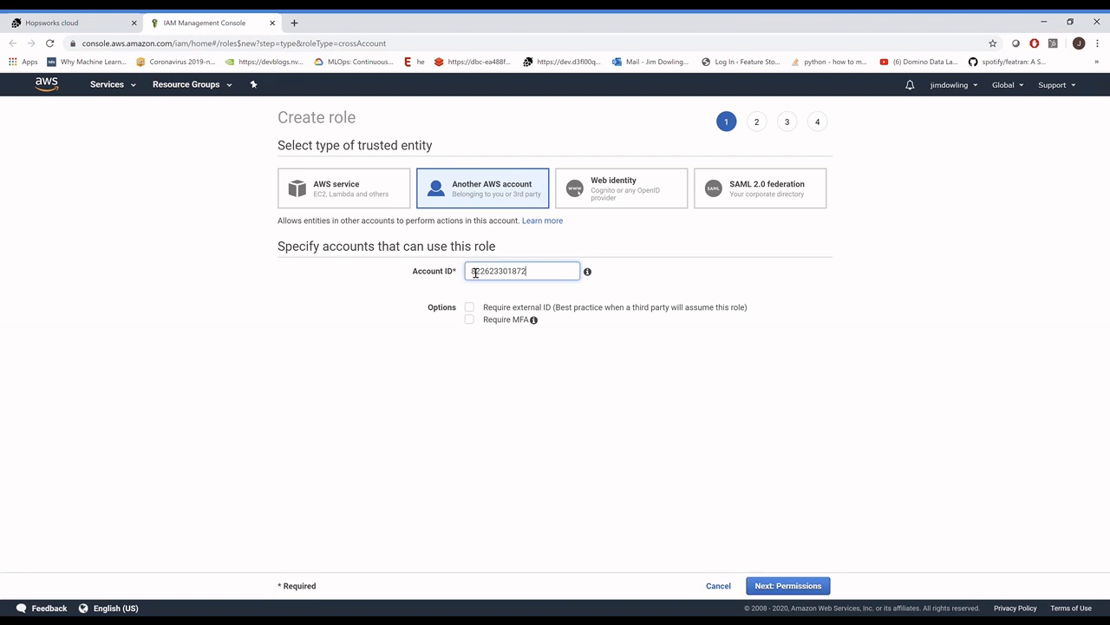
Require an external ID for the role and paste in the external ID copied from the Hopsworks instructions
click(103, 19)
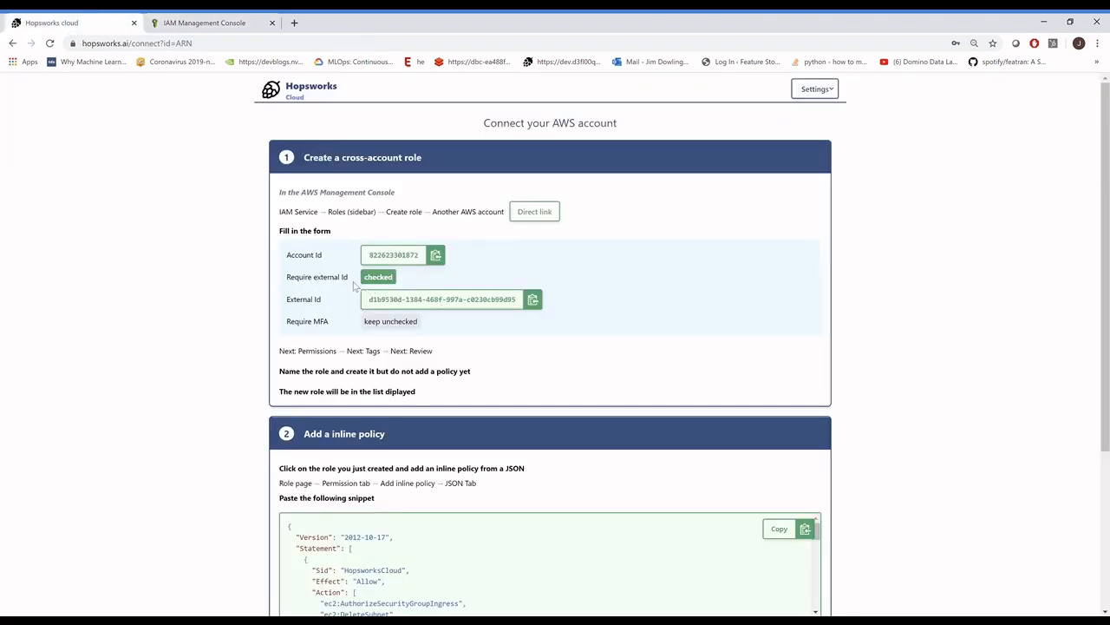
click(201, 22)
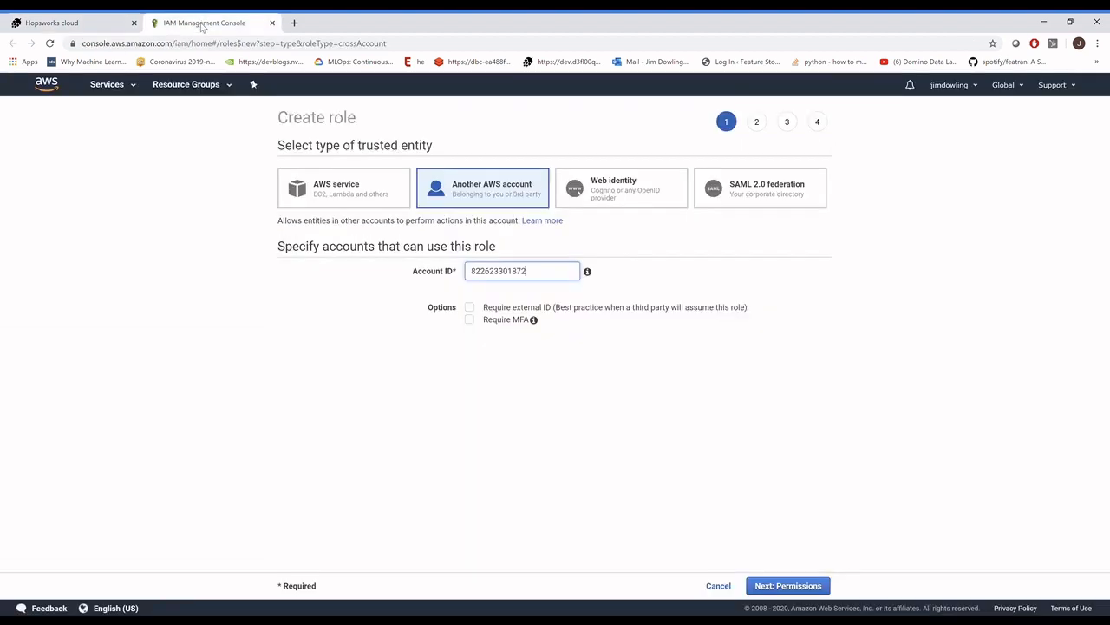
click(470, 308)
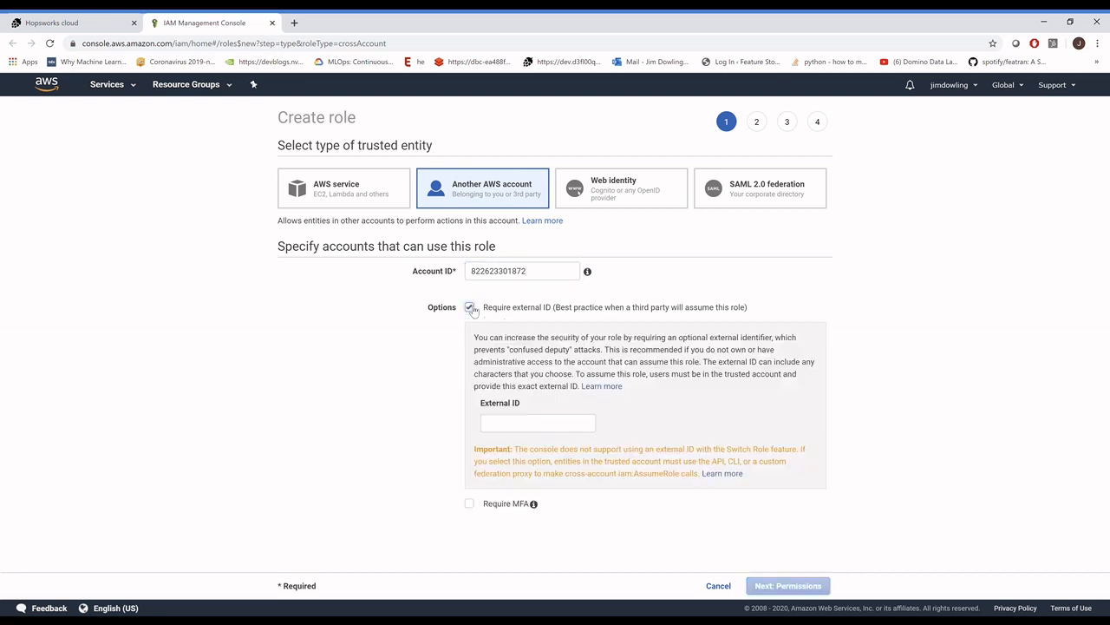
click(104, 22)
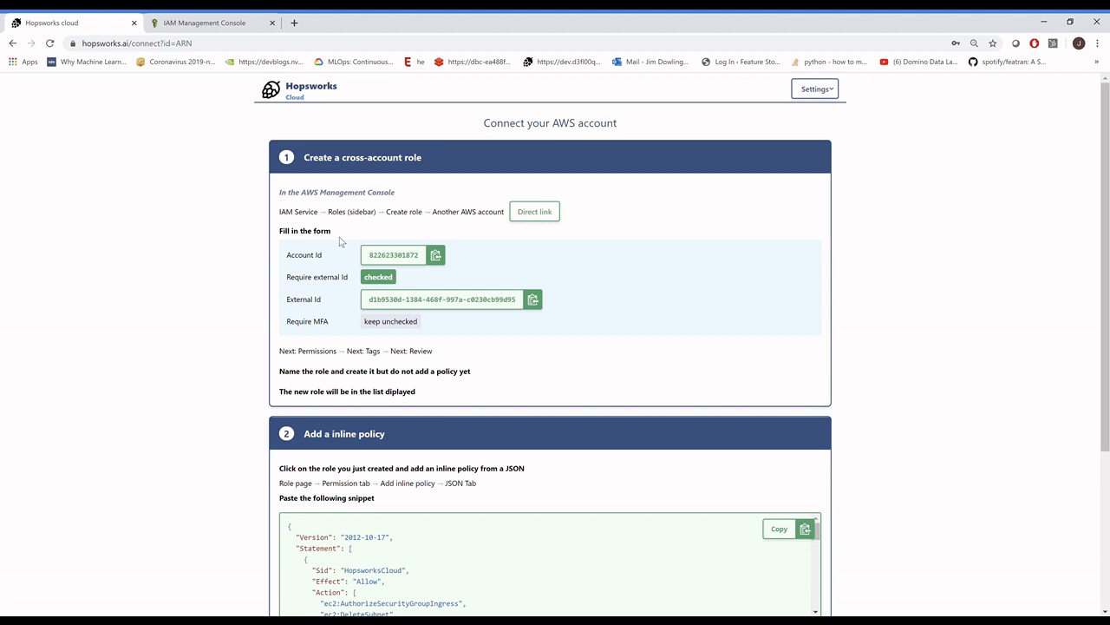
click(535, 298)
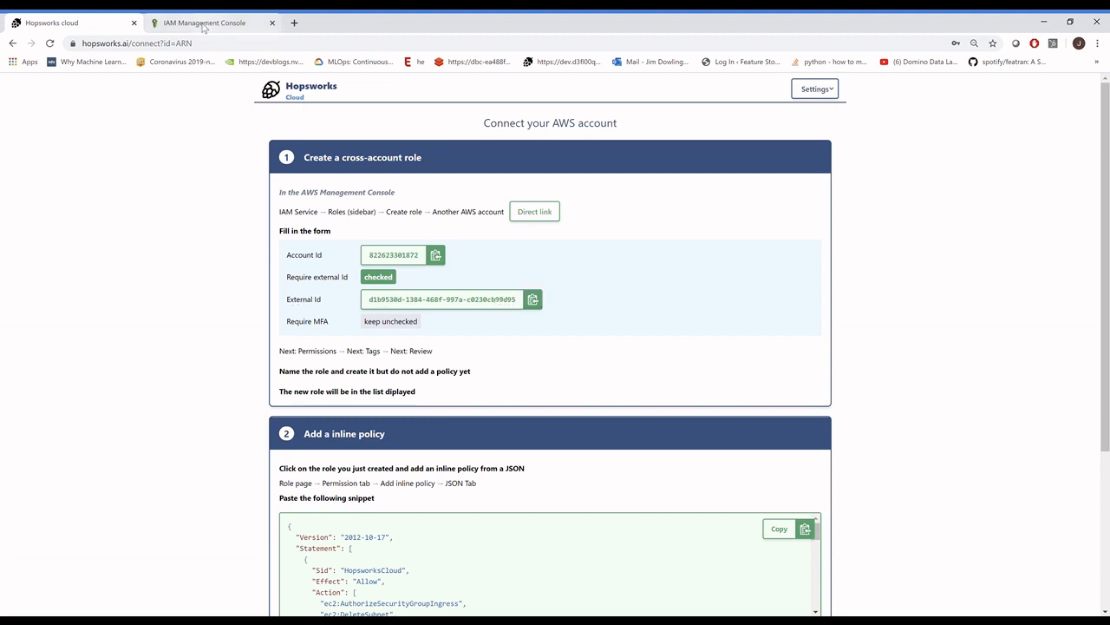
click(204, 25)
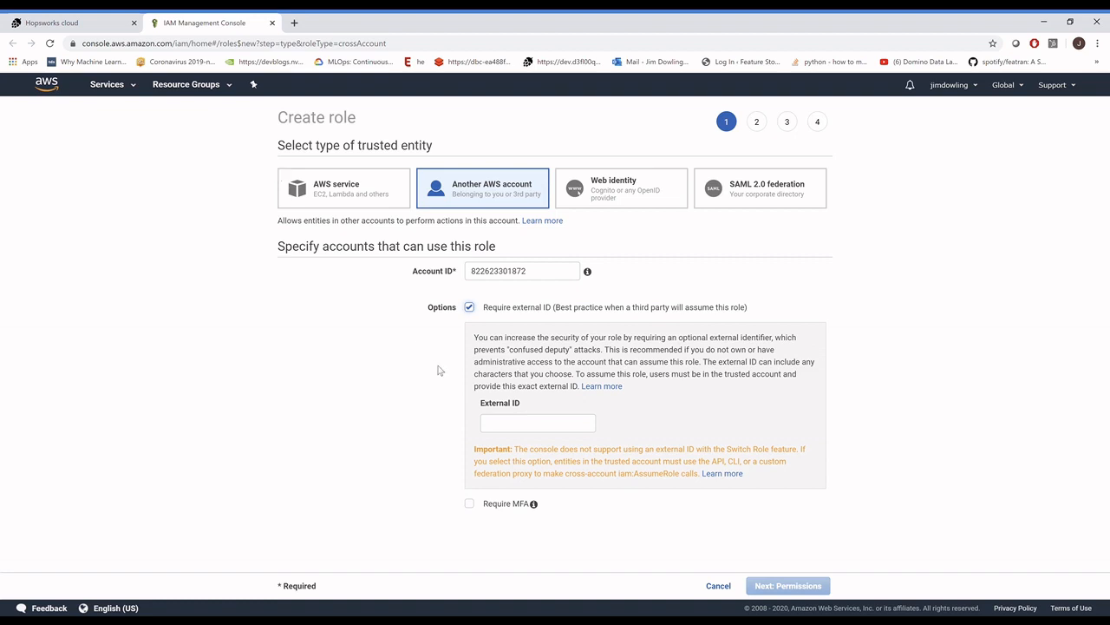
click(522, 430)
key(ctrl+v)
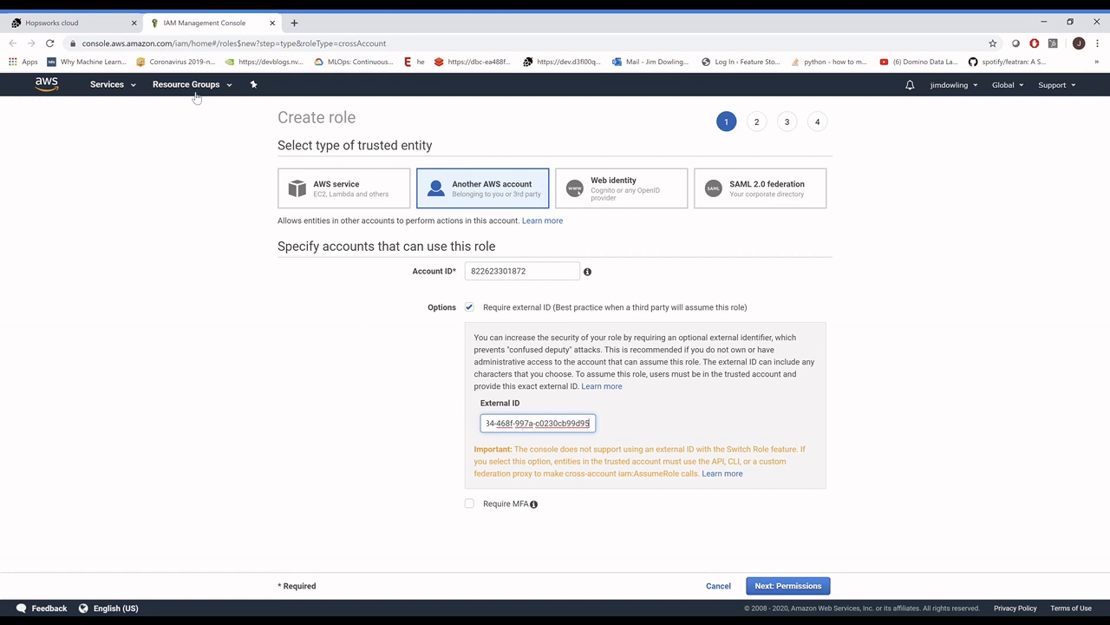
Keep Require MFA unchecked as instructed and proceed to the role review without attaching policies or adding tags
click(63, 23)
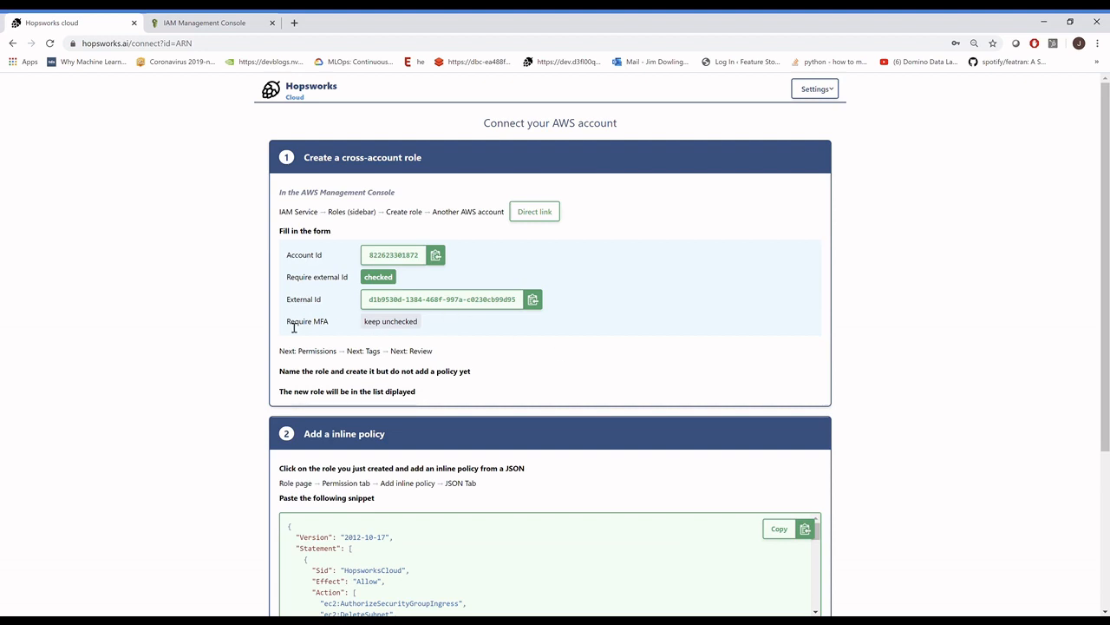
drag(286, 323, 334, 329)
click(217, 24)
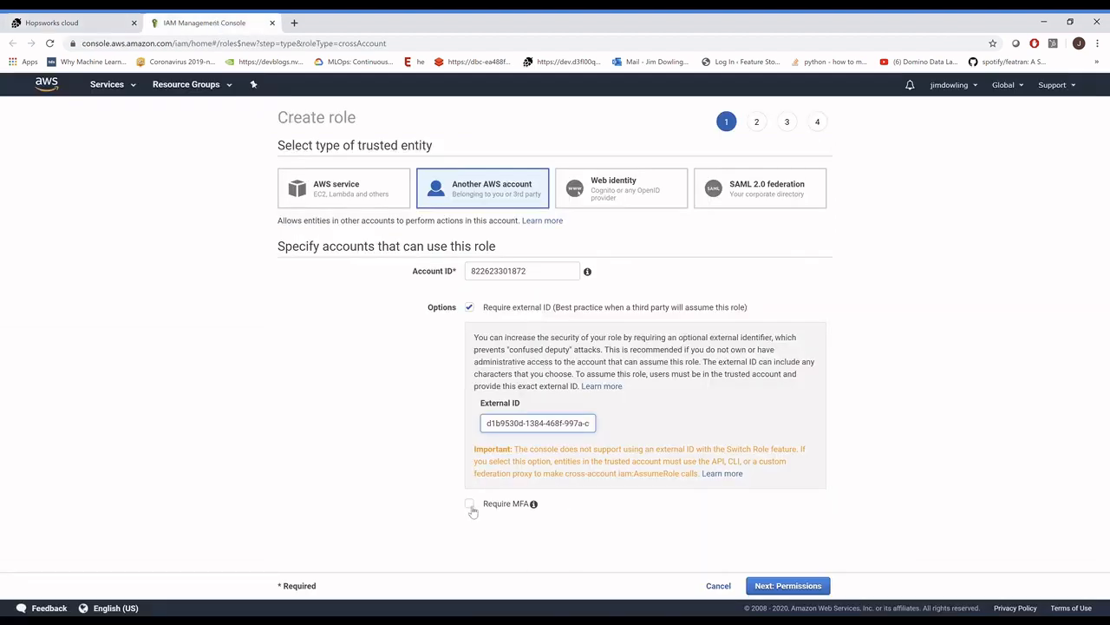
click(84, 24)
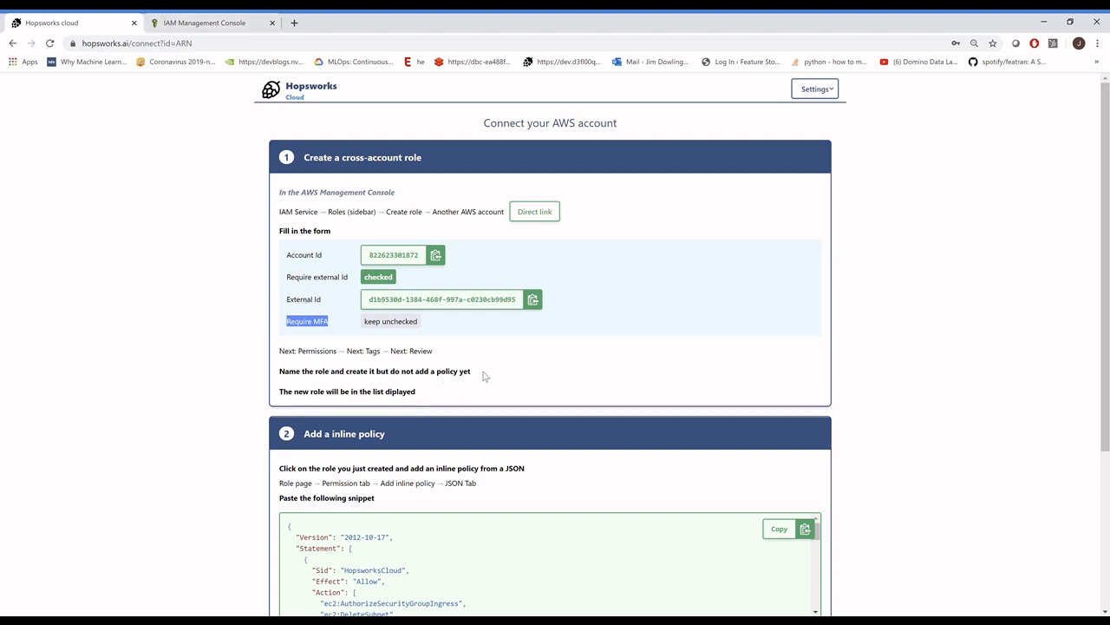
click(176, 23)
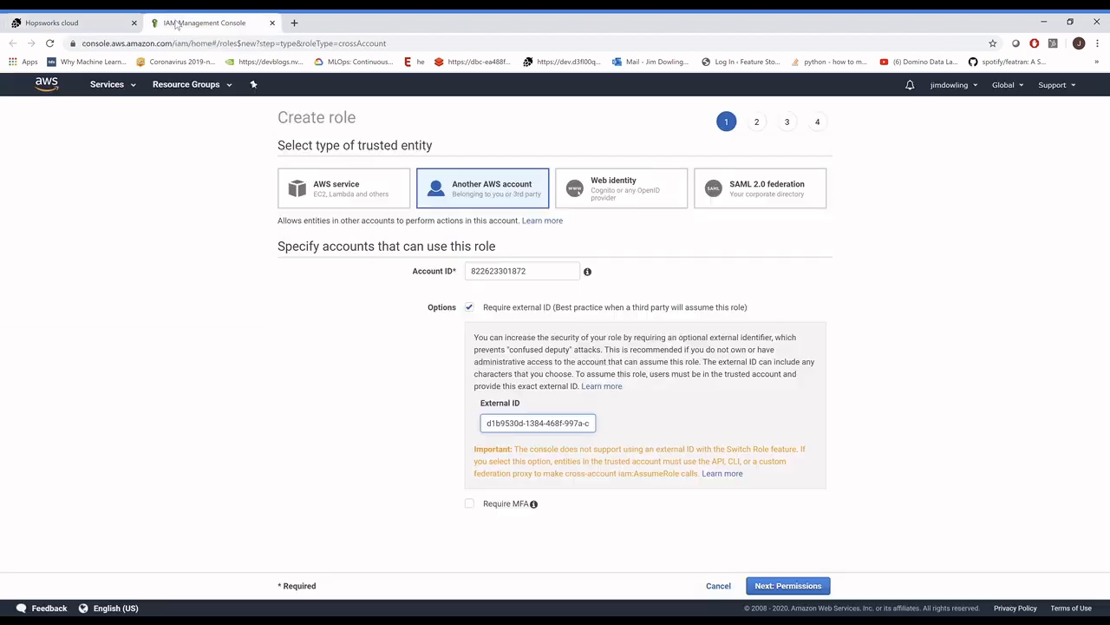
click(789, 586)
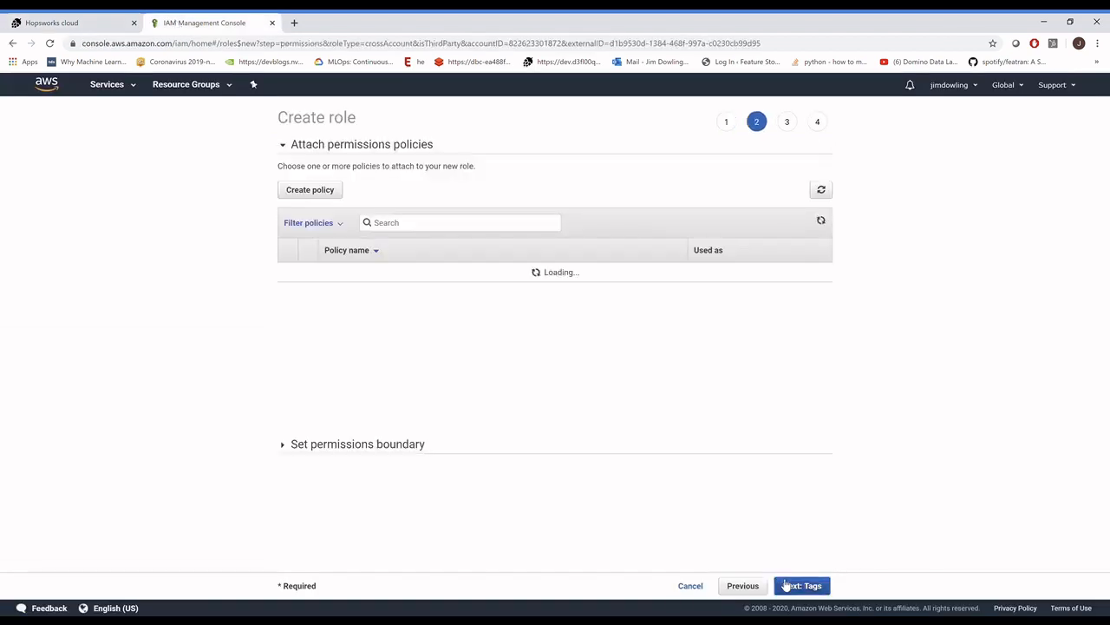
click(810, 586)
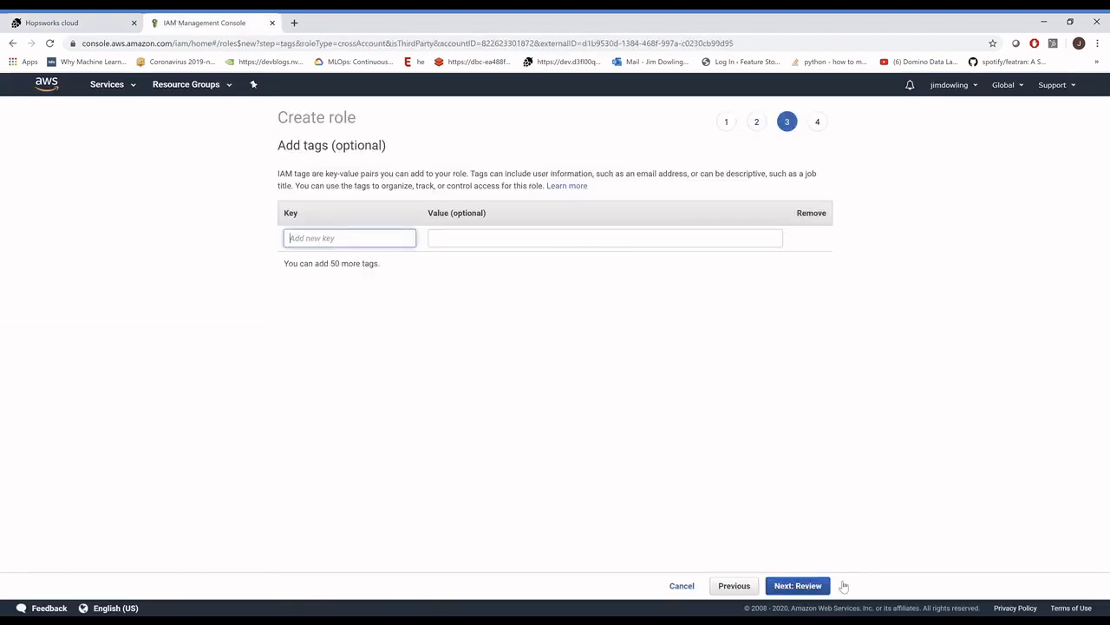
click(816, 585)
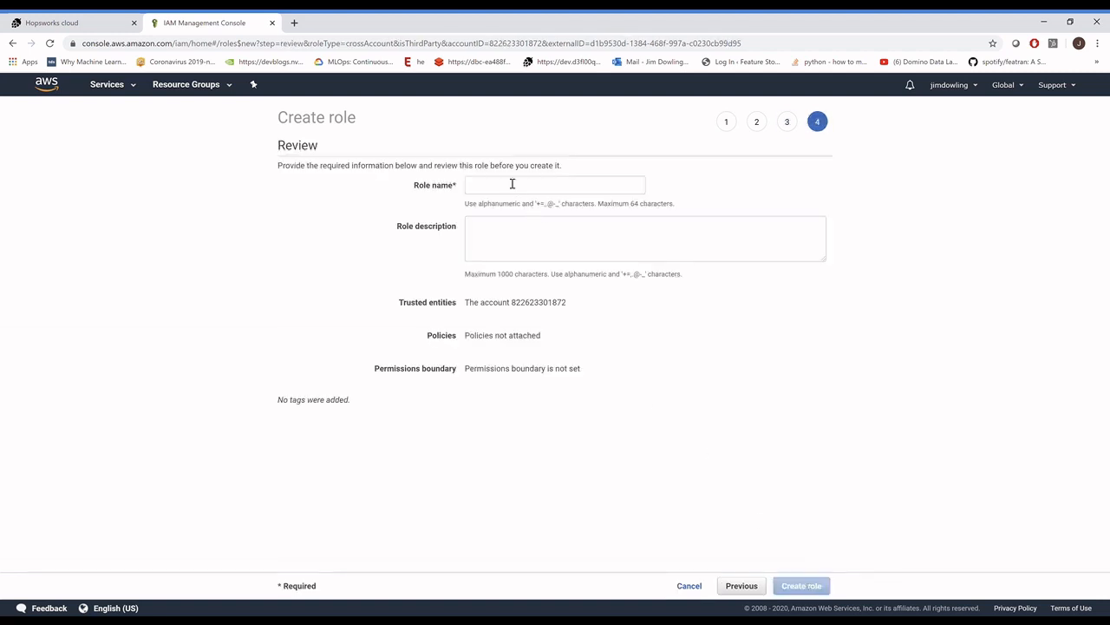
Name the role with the account owner's first name followed by "-feb11" and create it
click(510, 185)
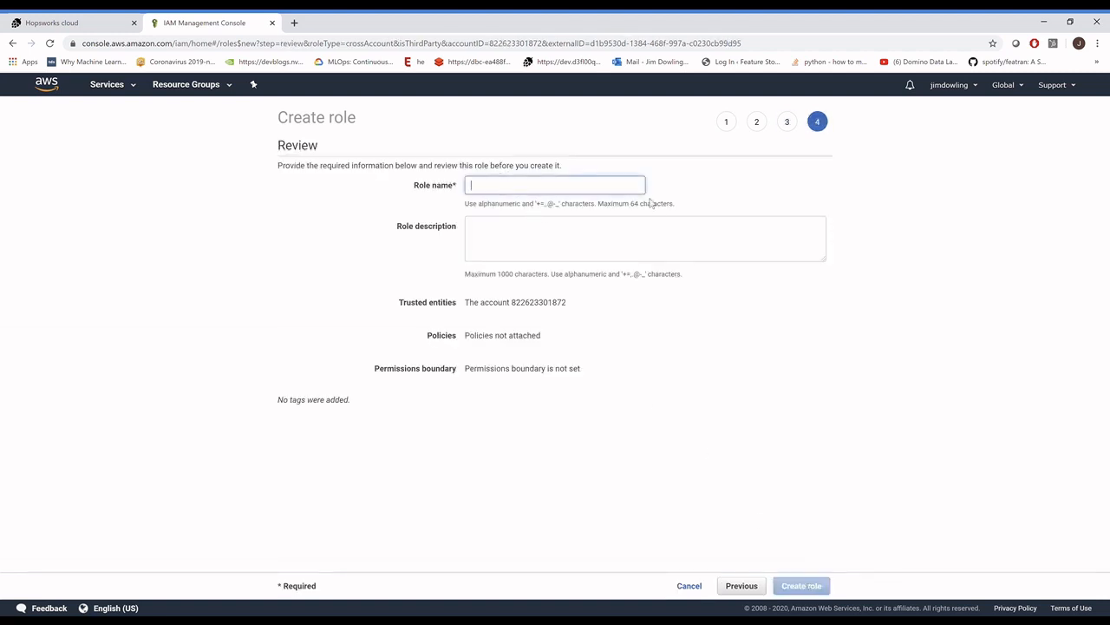
text(jim-)
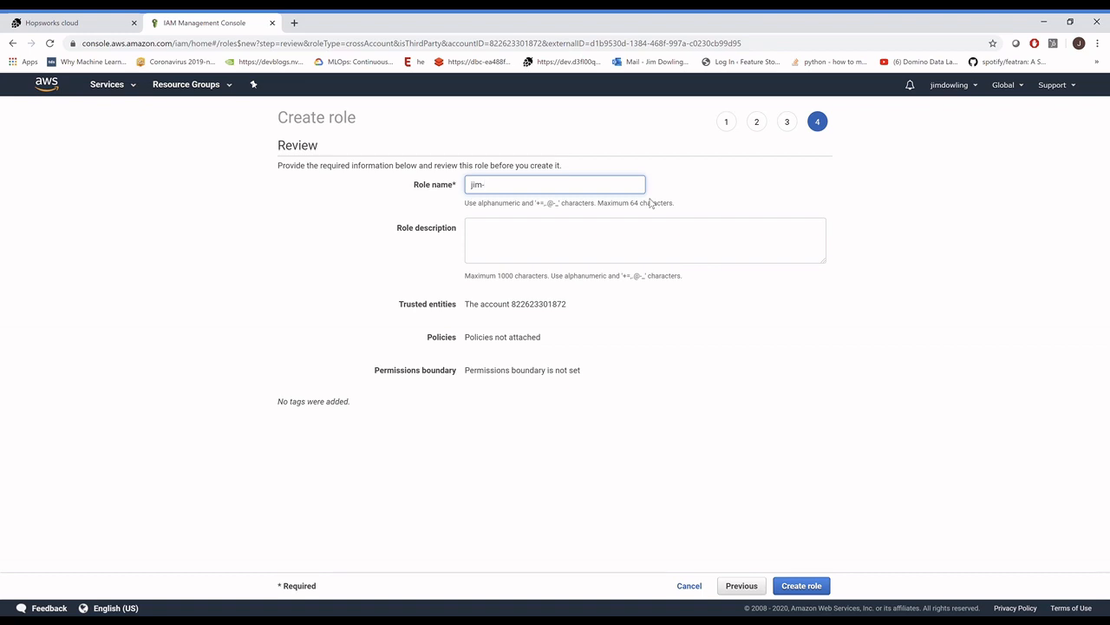
text(feb11)
click(798, 587)
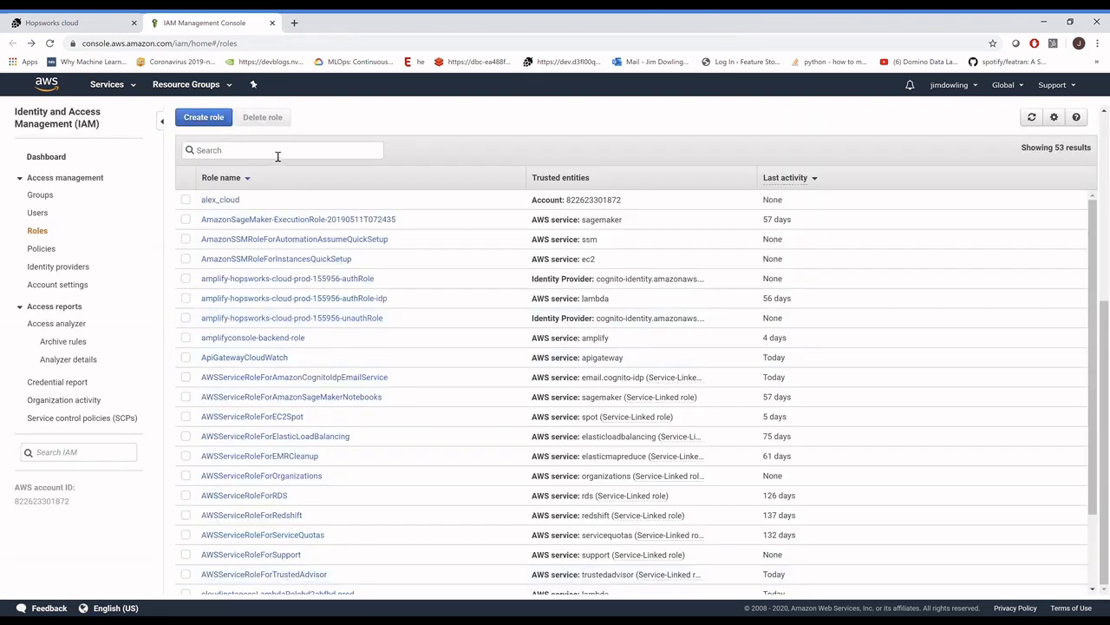
Filter the IAM roles list by the start of the newly created role's name, up to "-feb"
text(jim-)
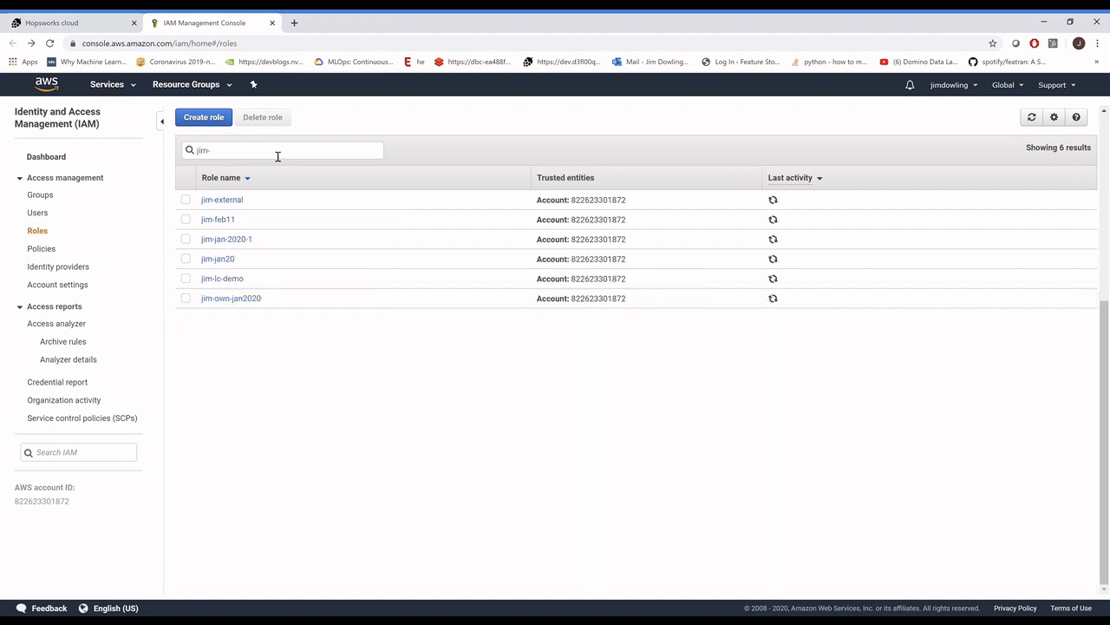
text(ed)
key(BackSpace)
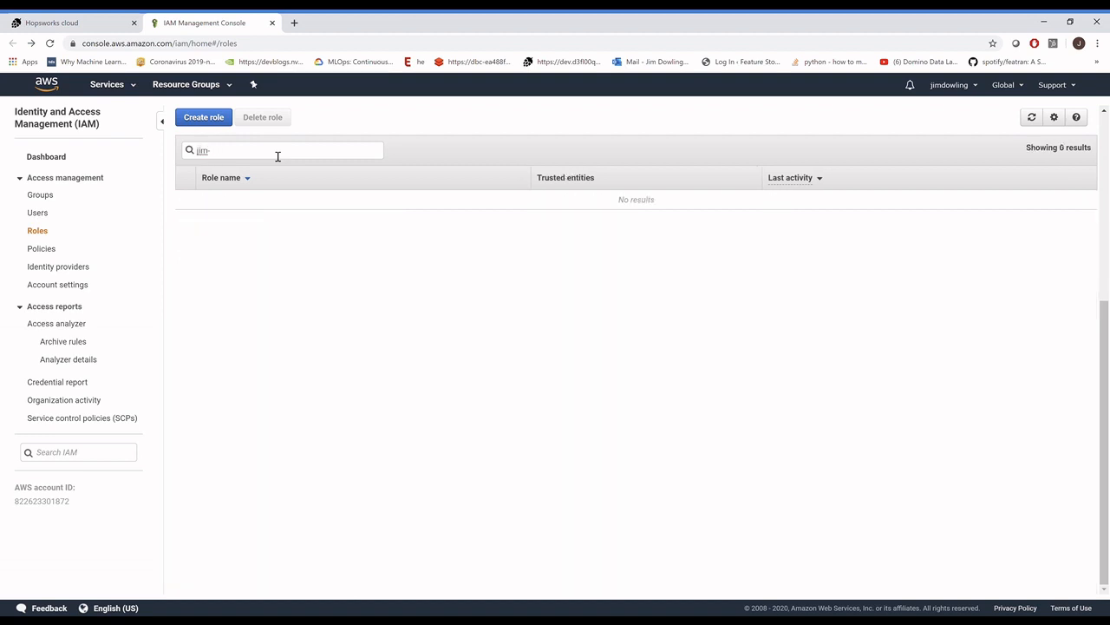
text(feb)
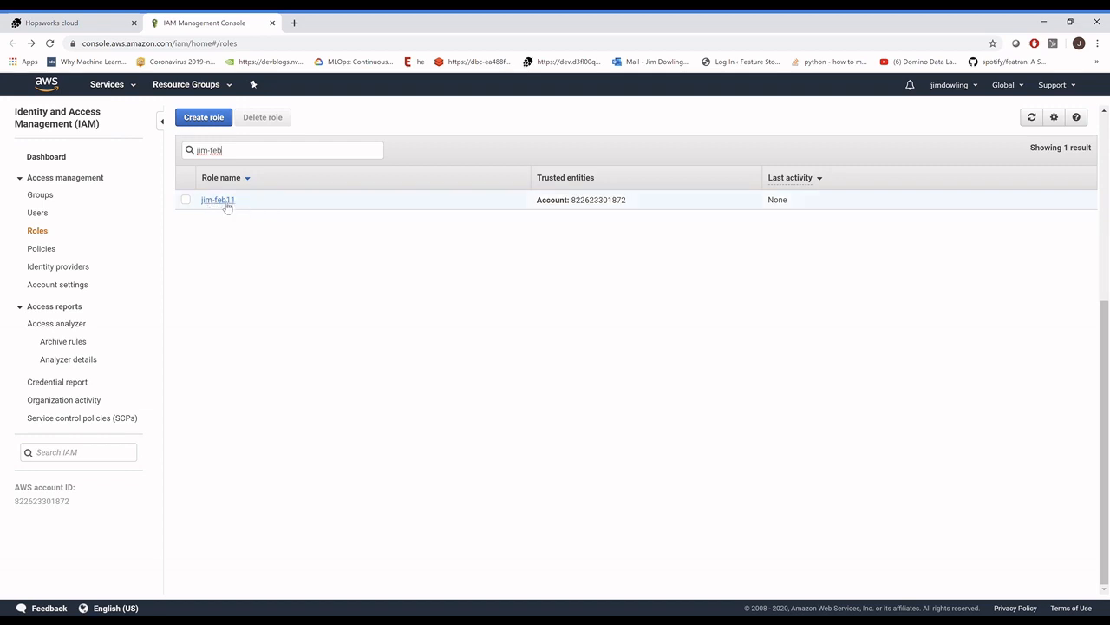
Switch to the Hopsworks Cloud instructions and copy the JSON snippet for the inline policy
key(ctrl+Page_Up)
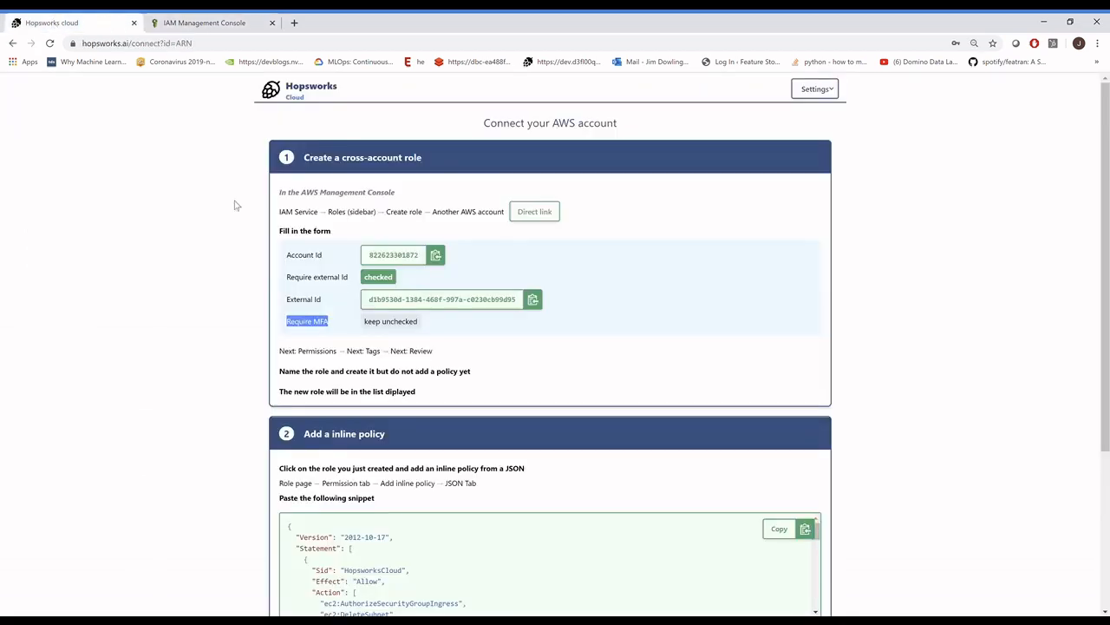
scroll(572, 332, down, 2)
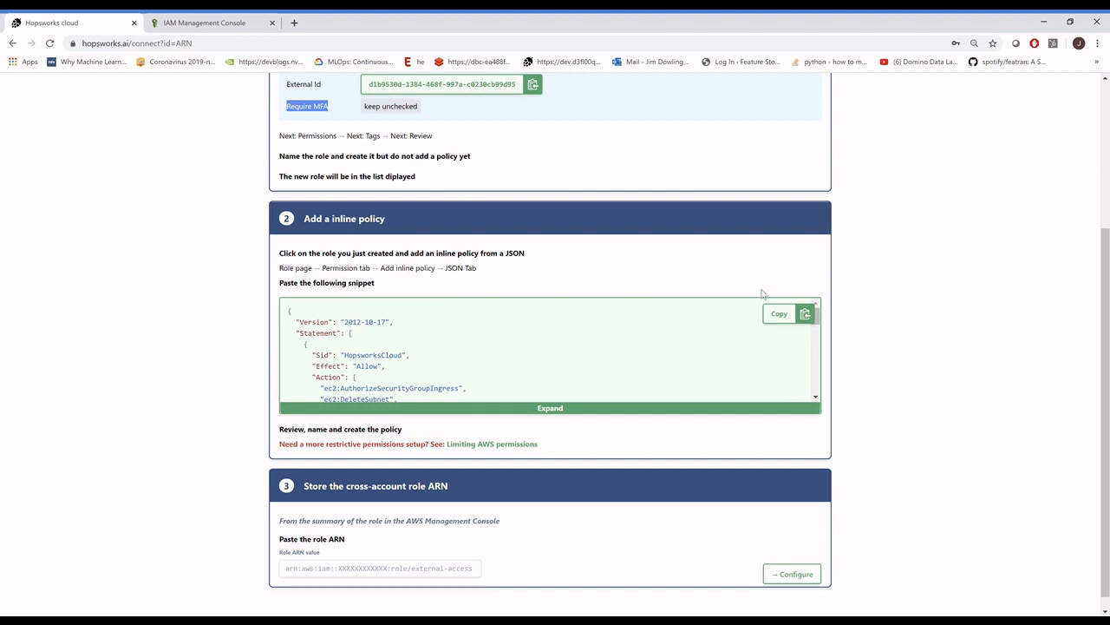
click(806, 315)
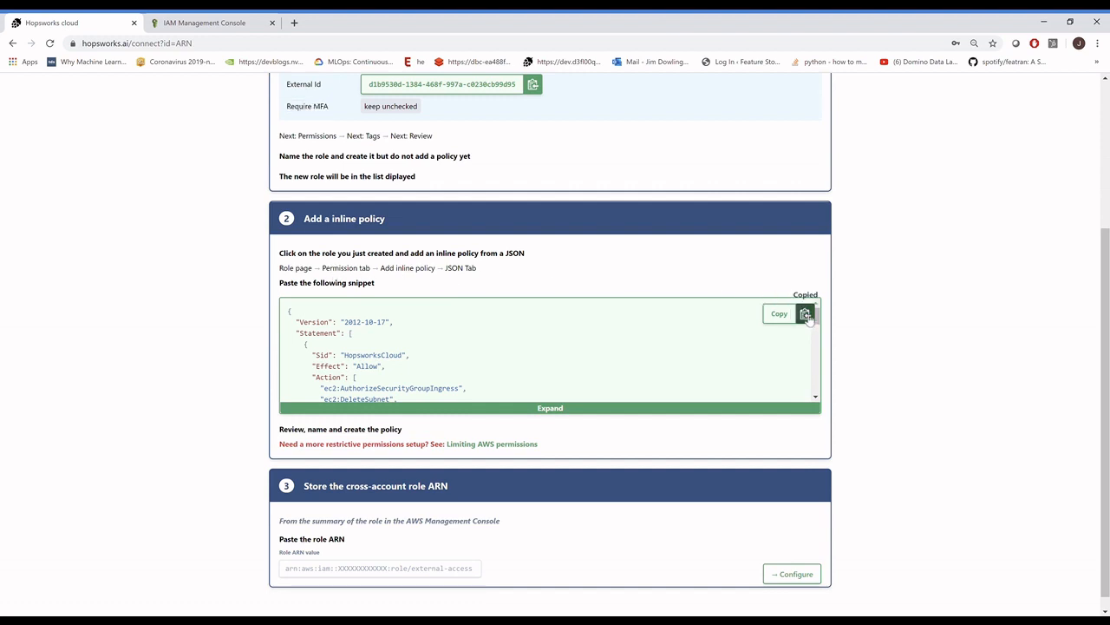
In the AWS console, open the new role and add an inline policy, replacing its default JSON with the copied Hopsworks snippet
click(212, 24)
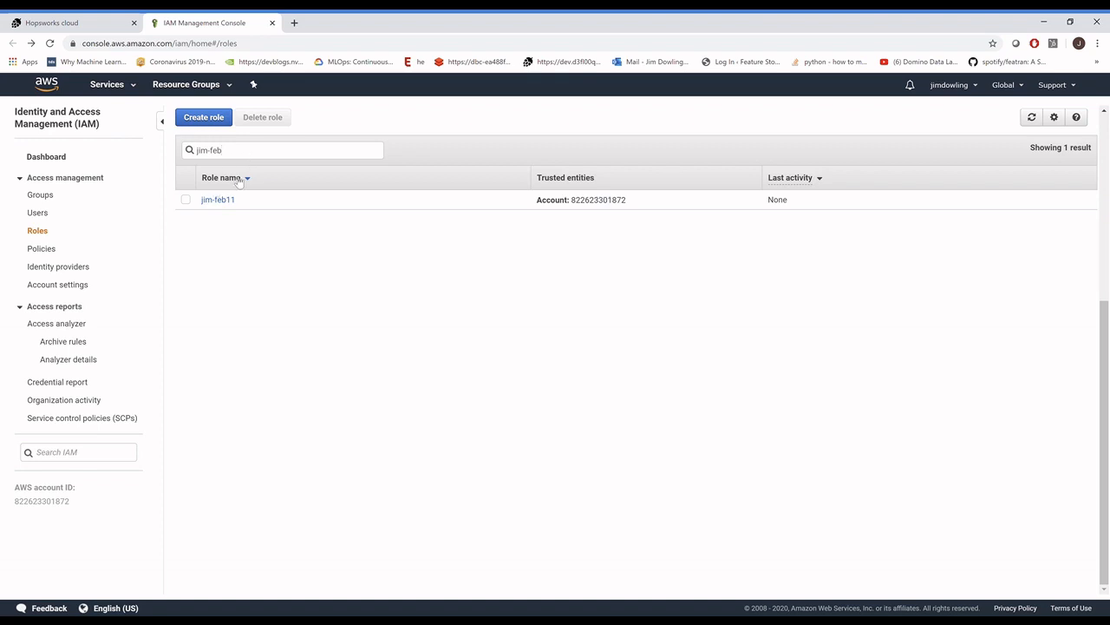
click(218, 201)
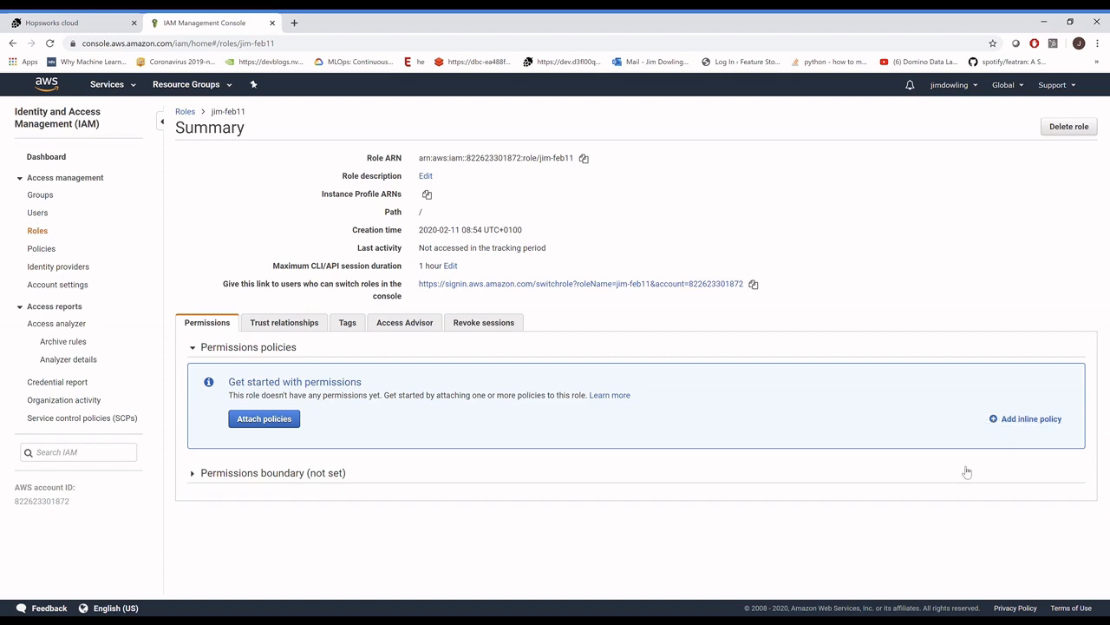
click(1037, 419)
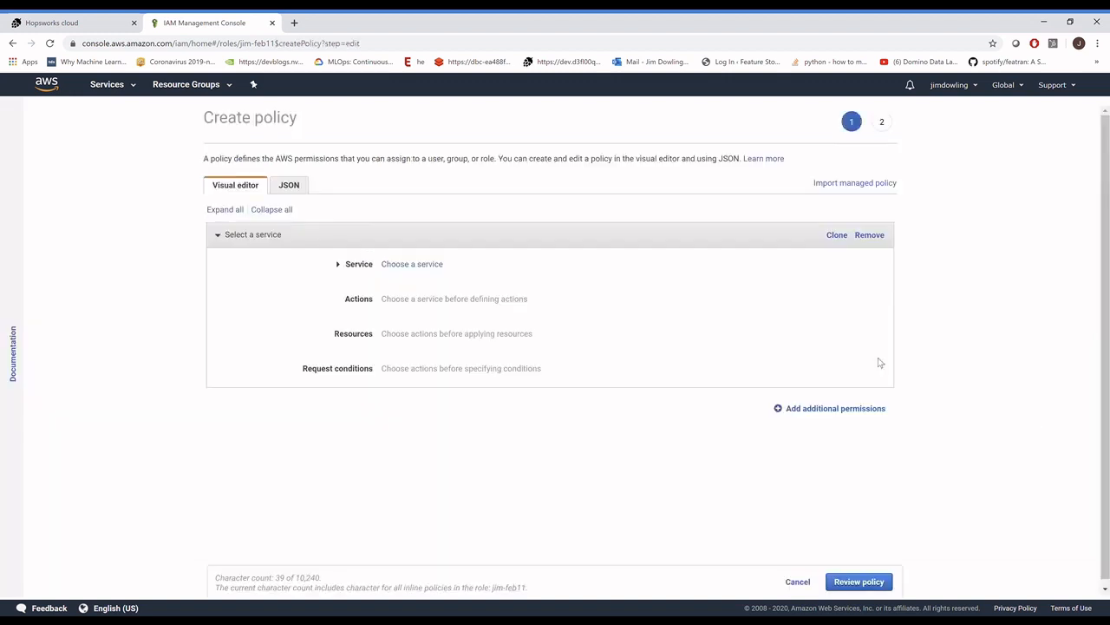
click(295, 189)
click(327, 262)
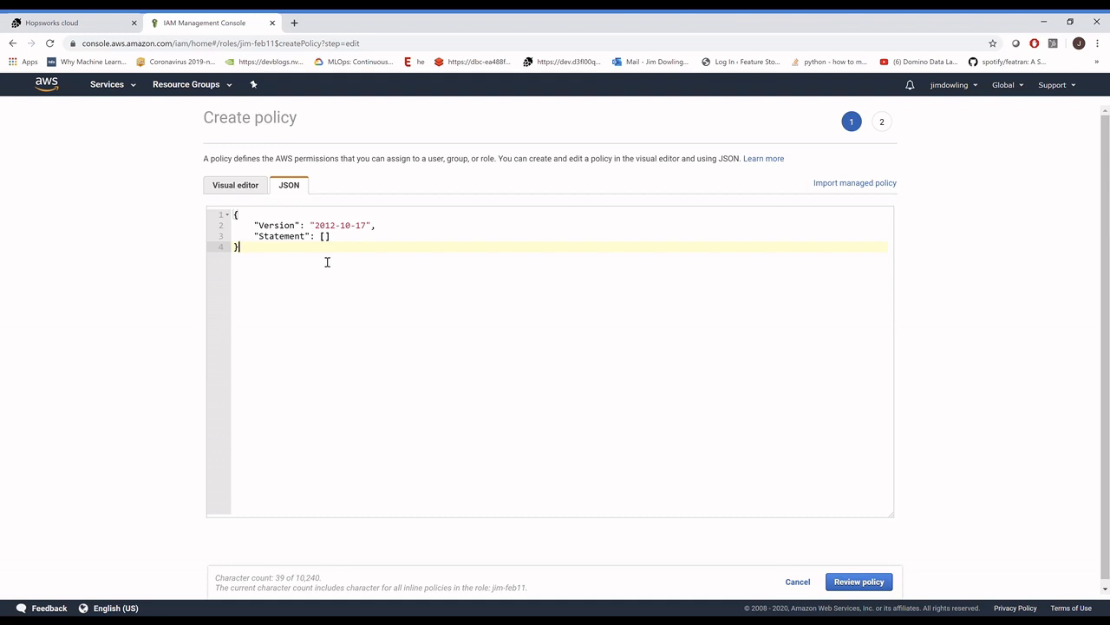
key(ctrl+a)
key(ctrl+v)
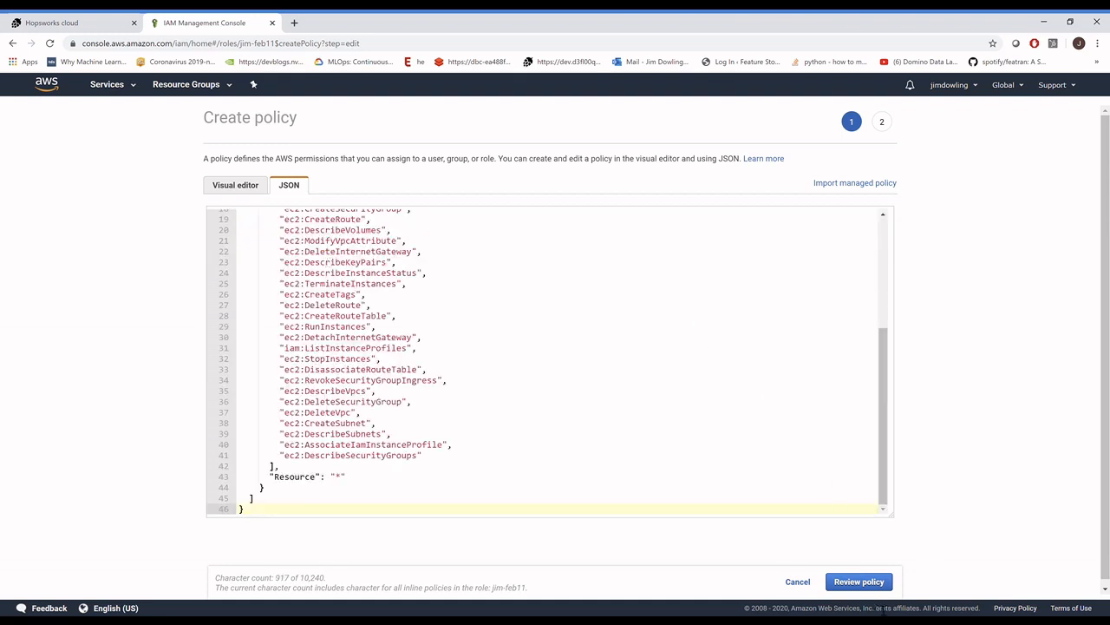
Name the inline policy "hopsworks-feb11", create it, and inspect its JSON on the role's summary page
click(869, 582)
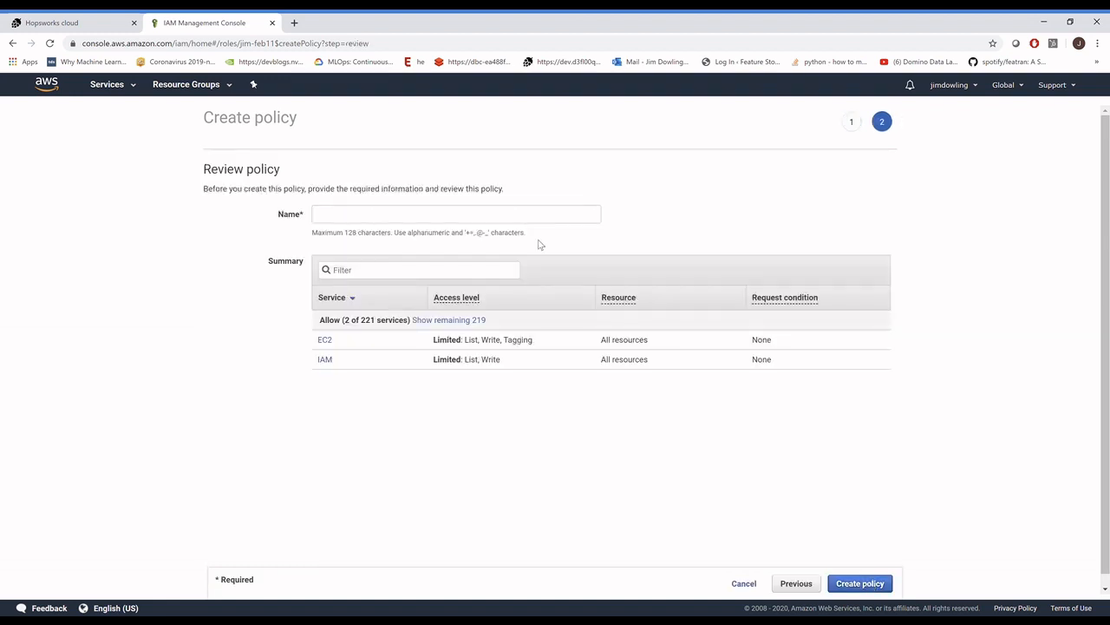
click(348, 215)
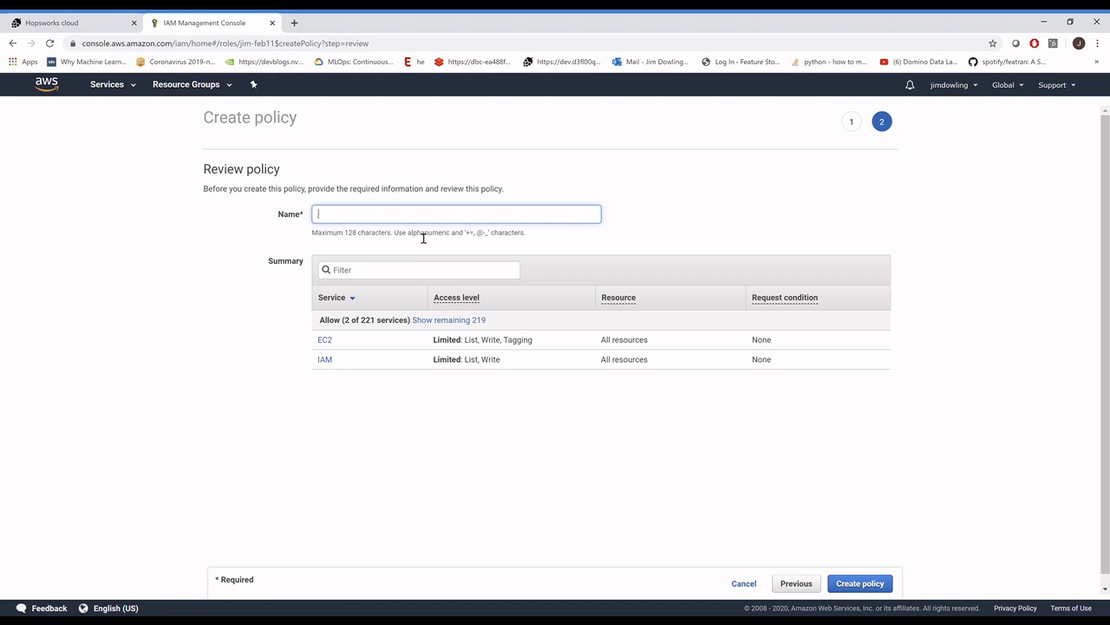
text(hopsworks-feb11)
click(876, 583)
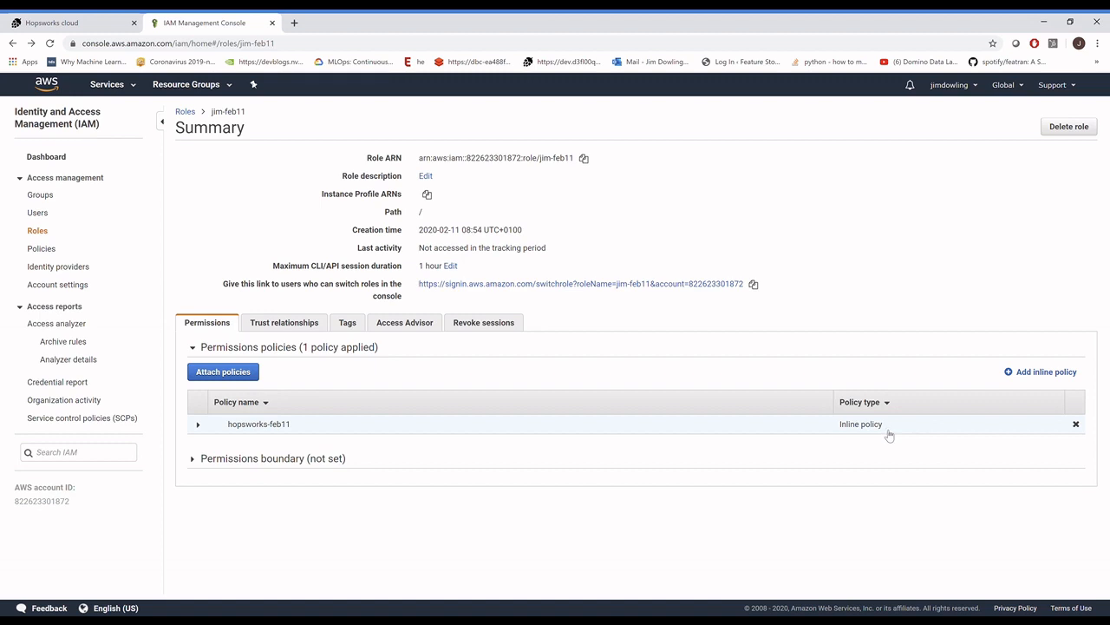
click(209, 426)
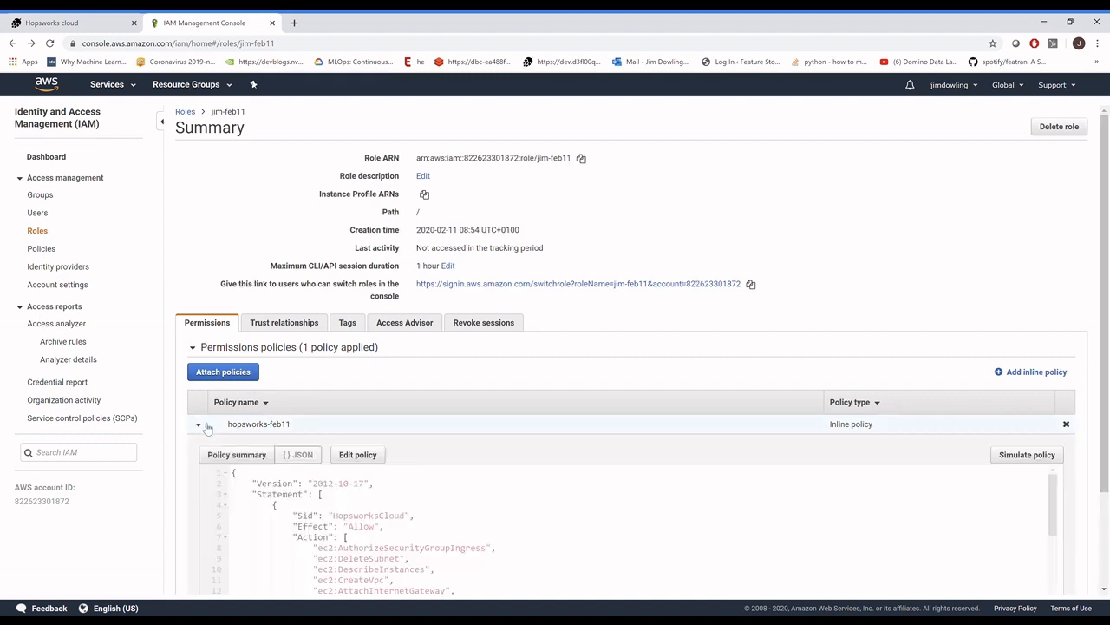
click(208, 427)
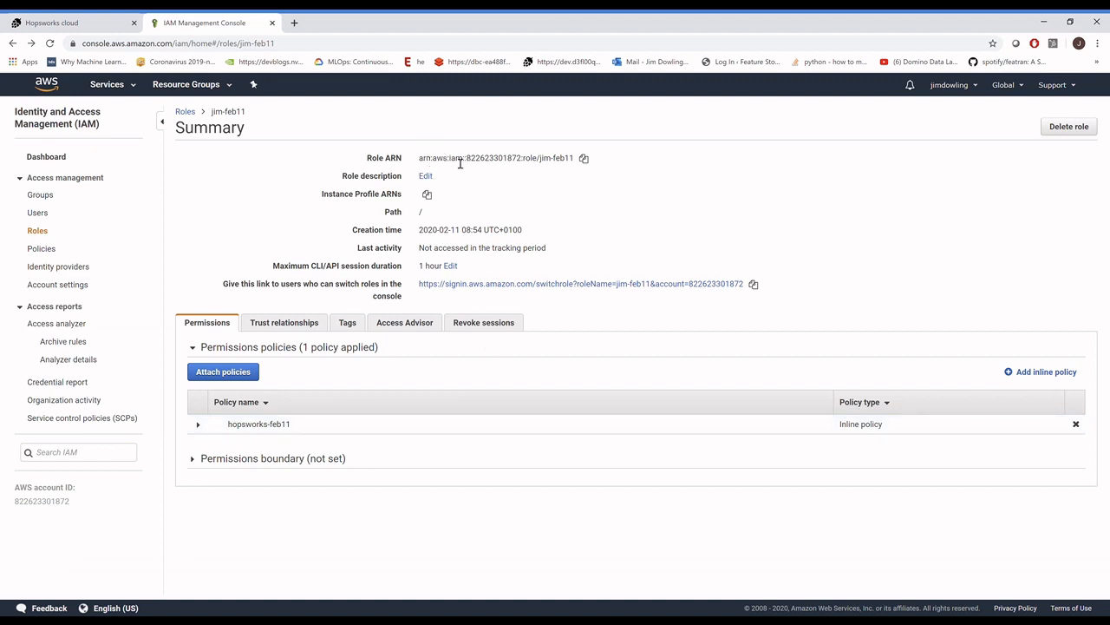
Copy the role ARN from the AWS role summary into the Role ARN value field in Hopsworks Cloud and configure the connection
click(585, 159)
click(59, 23)
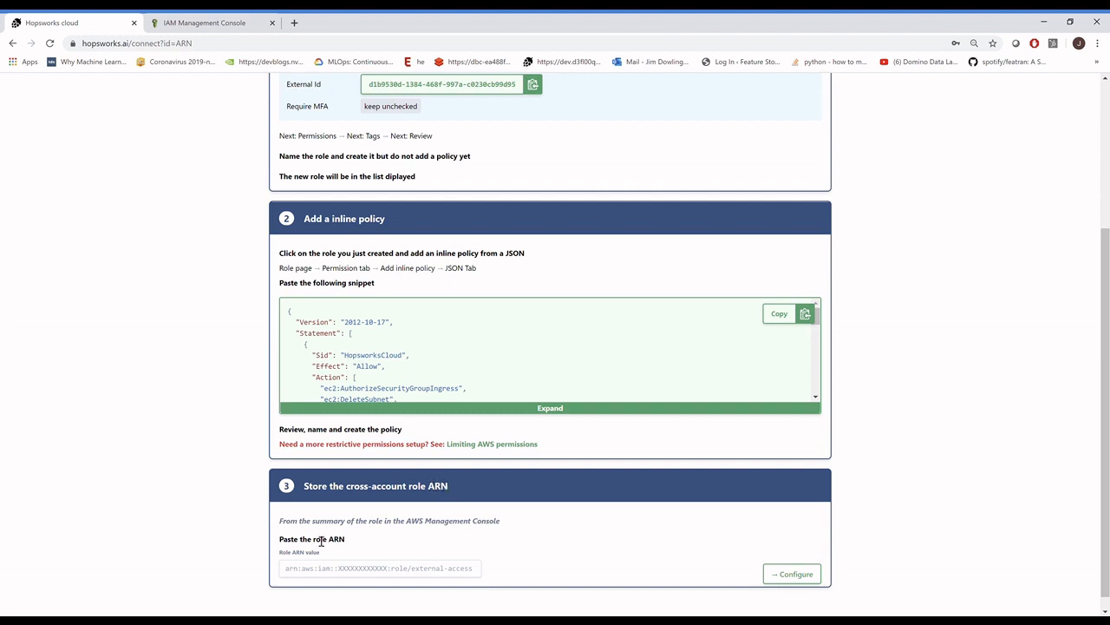
scroll(464, 520, down, 1)
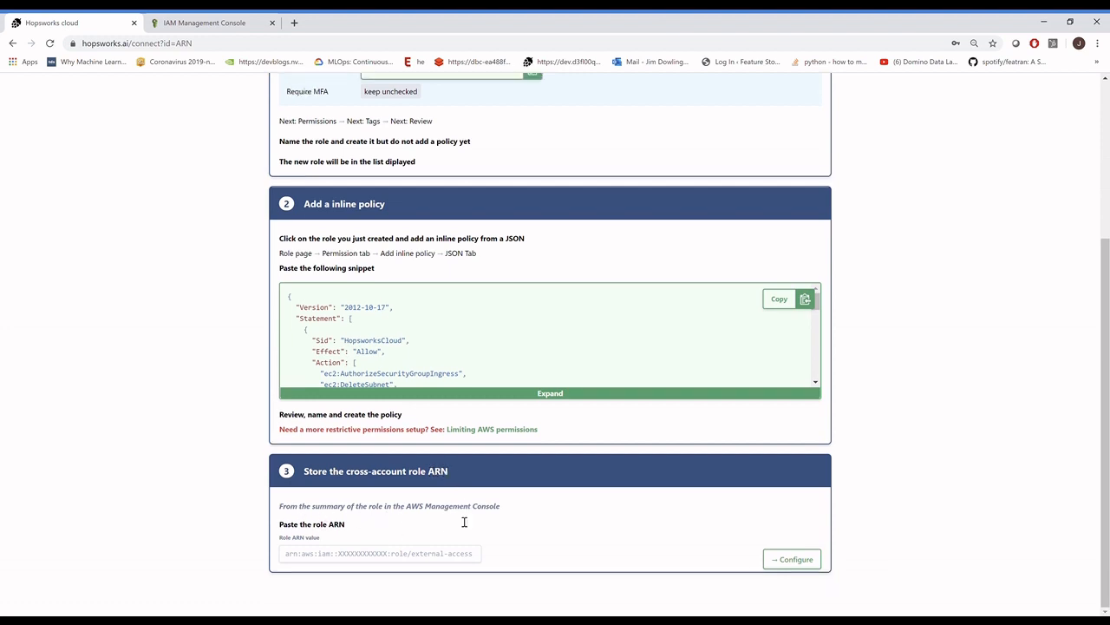
click(402, 562)
key(ctrl+v)
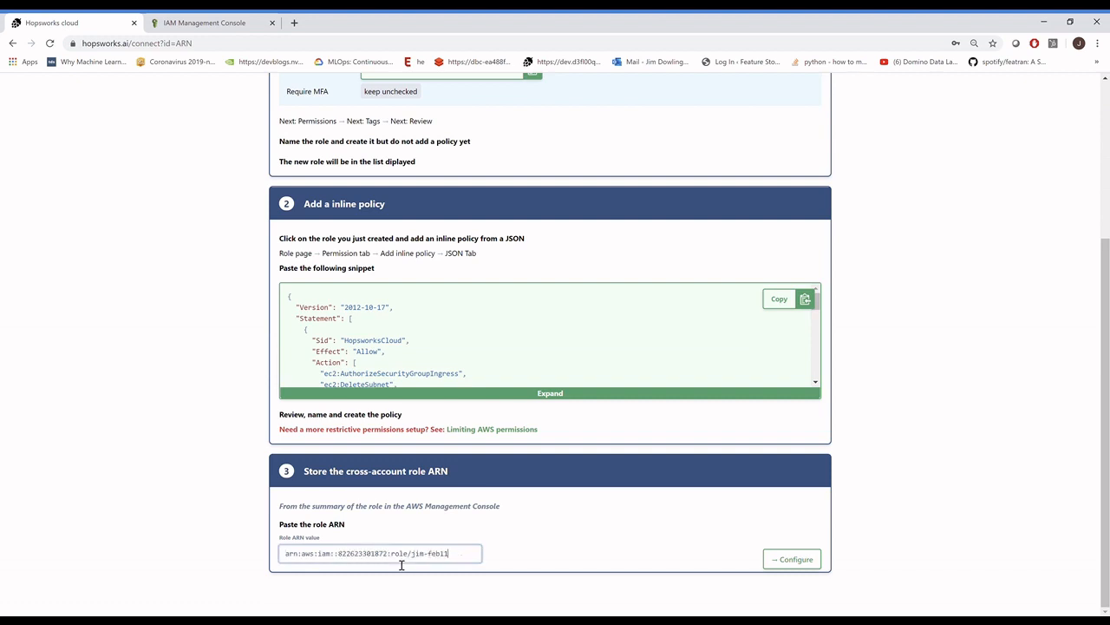
click(813, 568)
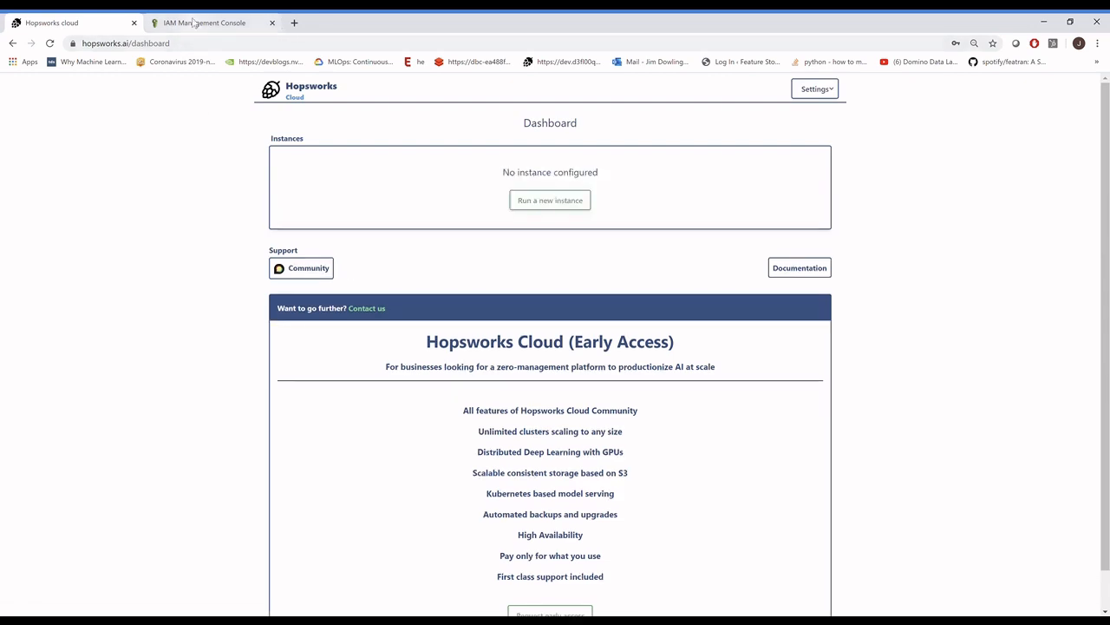
click(196, 22)
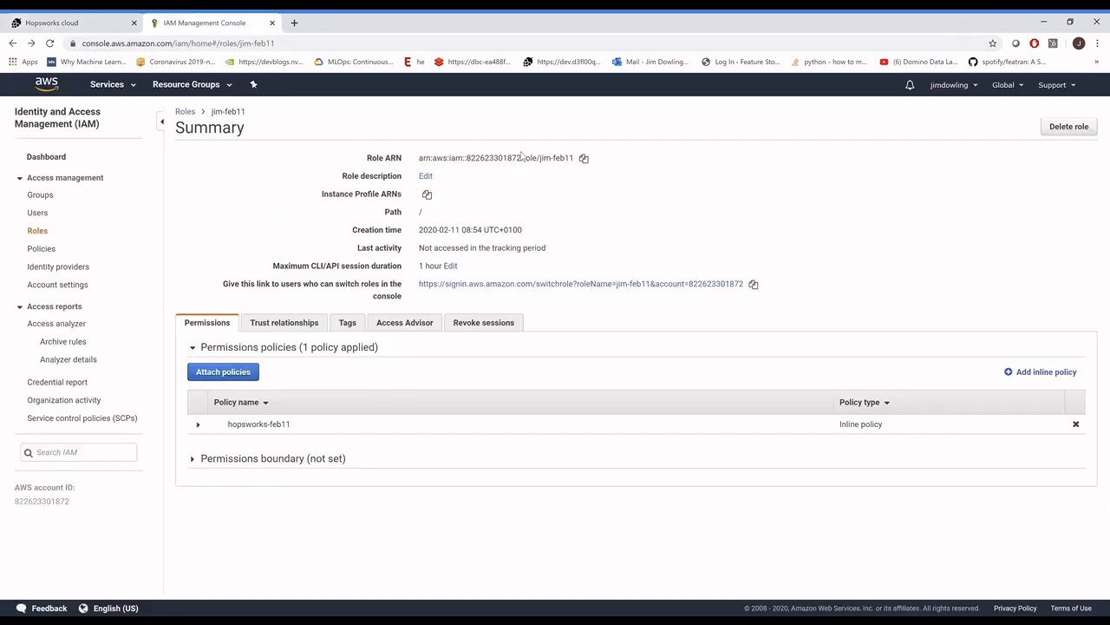
click(584, 159)
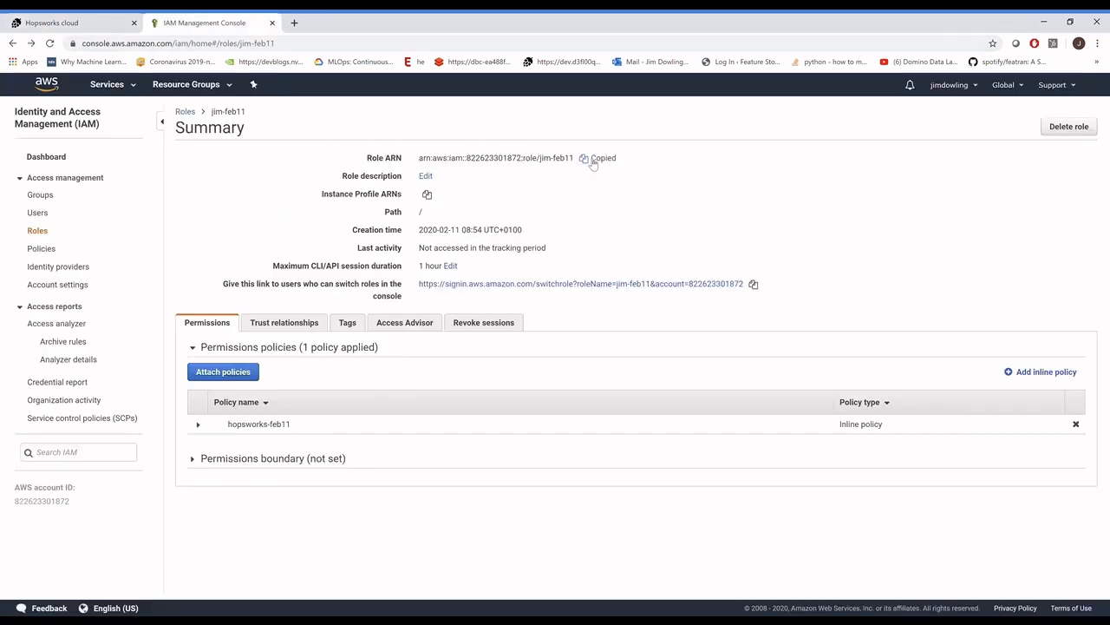
click(80, 24)
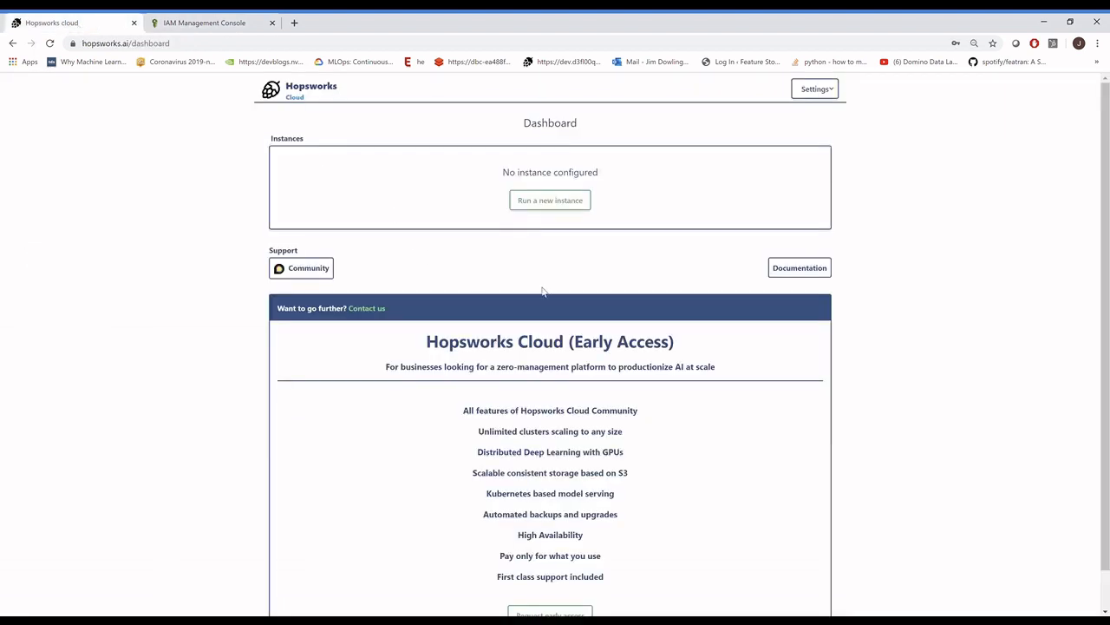
Set up a new Hopsworks instance in Europe (London) with the m5.2xlarge type (8 vCPUs, 32 GiB)
click(542, 199)
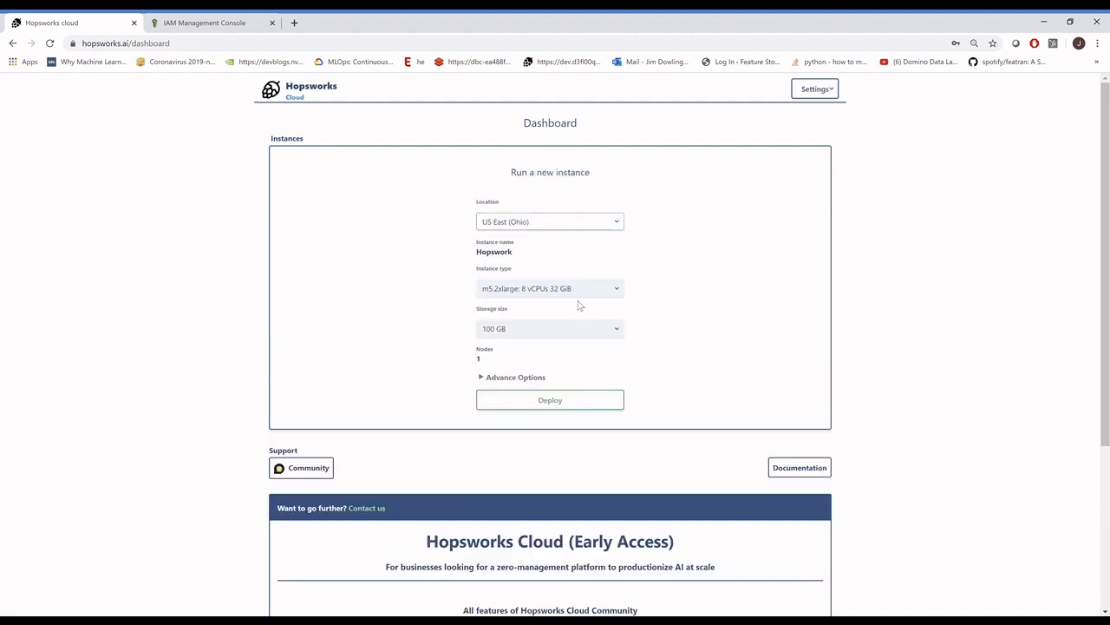
click(571, 333)
click(593, 291)
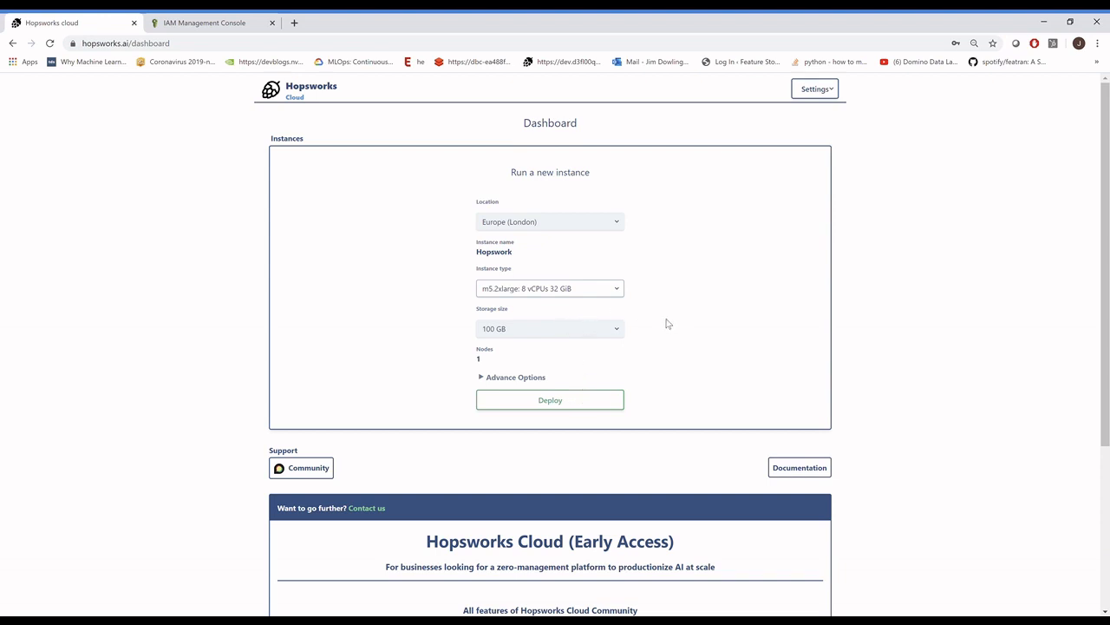
Expand the instance's advanced options and set the instance profile to hopsfs-s3-access
click(519, 379)
scroll(684, 356, down, 1)
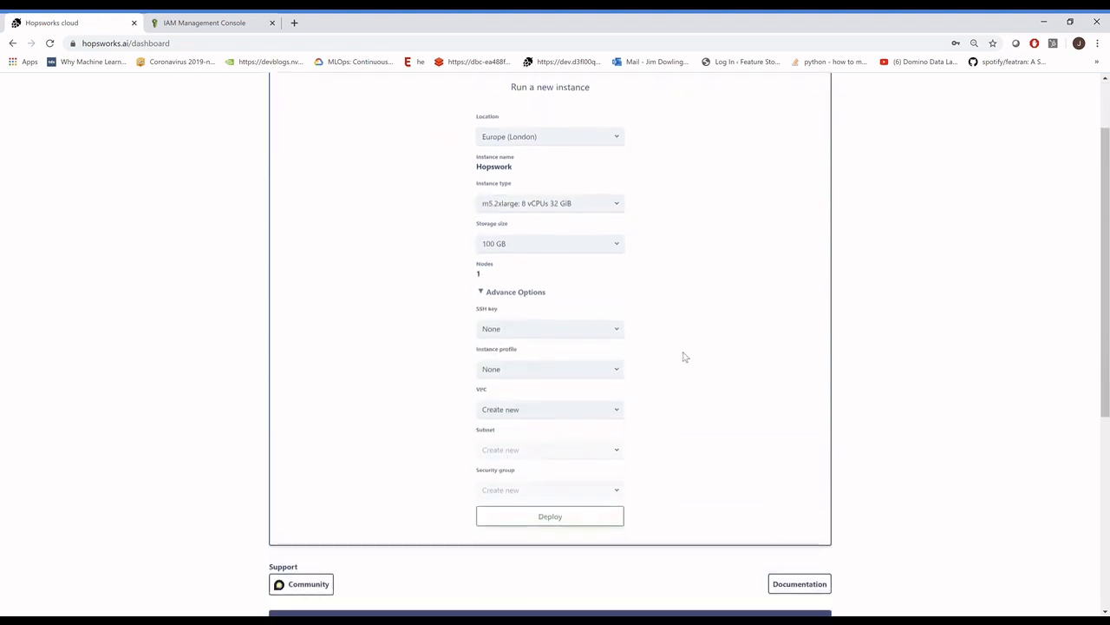
scroll(684, 356, down, 1)
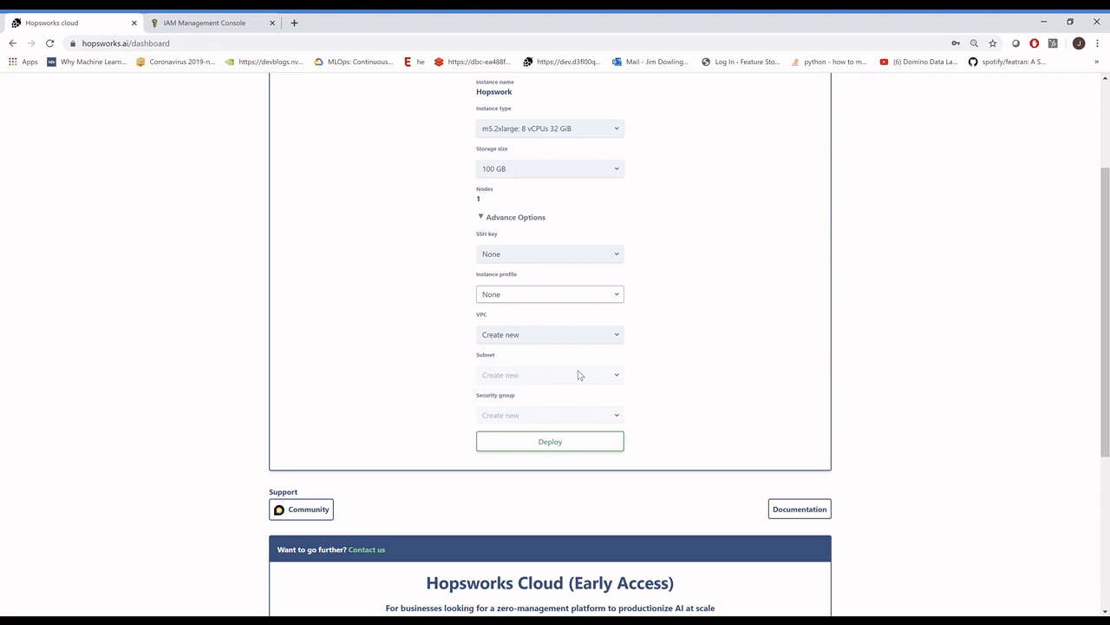
click(571, 427)
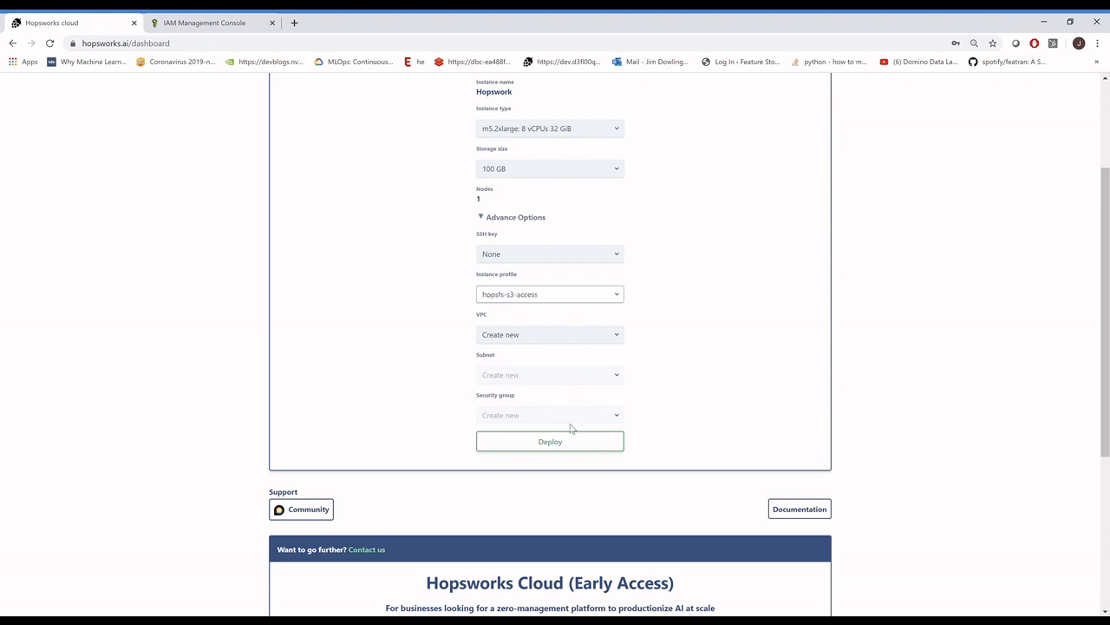
Keep the VPC set to Create new and deploy the Hopsworks instance
click(610, 337)
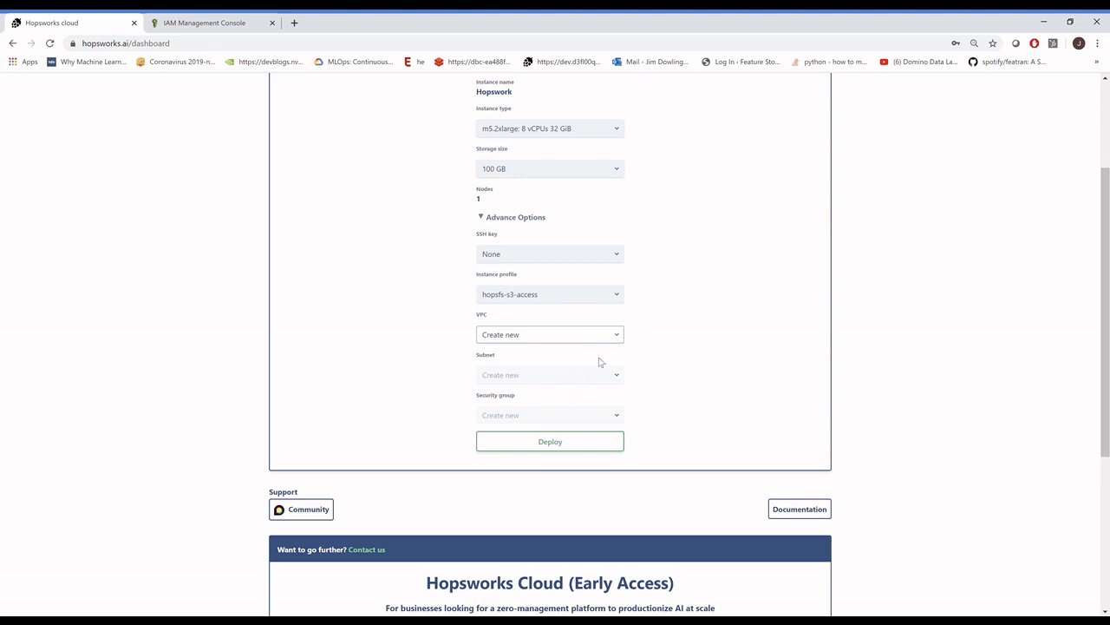
click(670, 325)
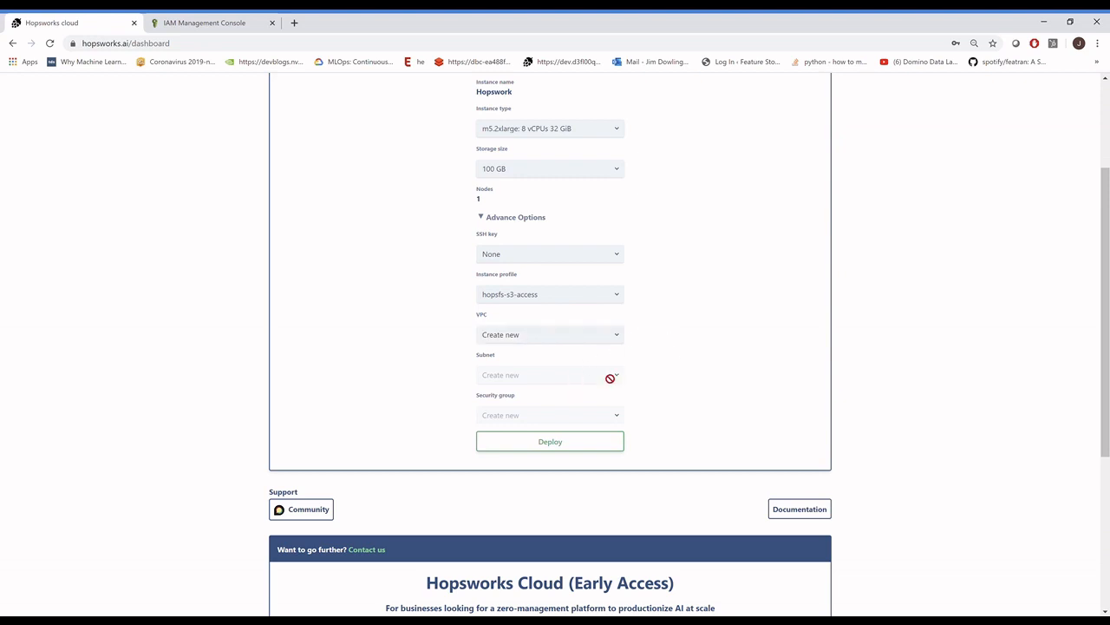
click(556, 446)
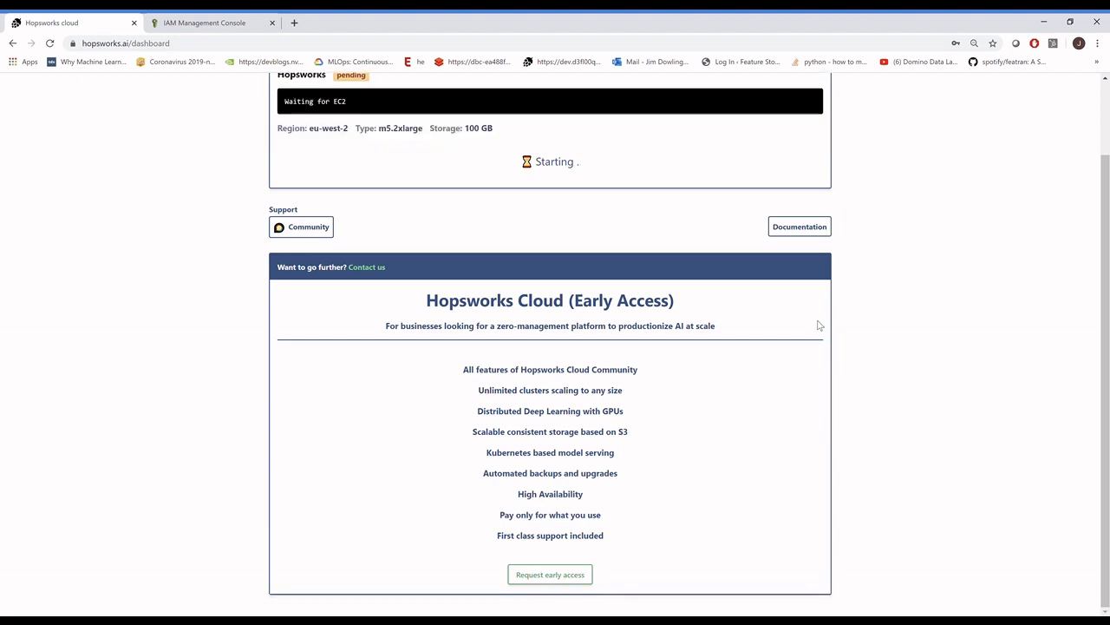
scroll(819, 325, up, 1)
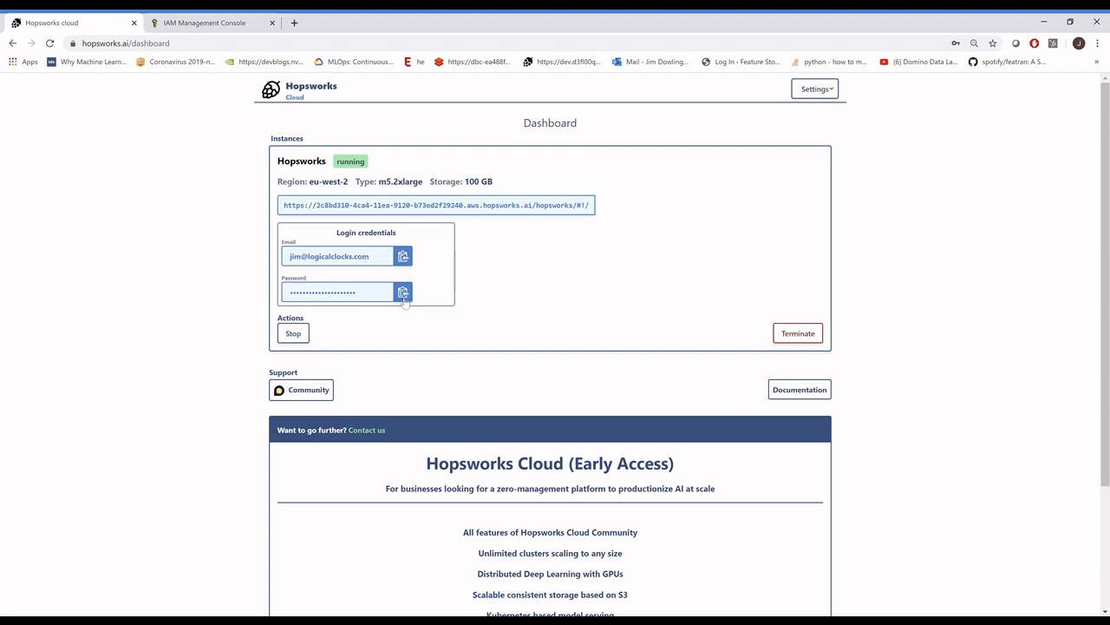
Open the running Hopsworks instance's login page and copy the login email from the Hopsworks Cloud dashboard into its Email field
click(532, 205)
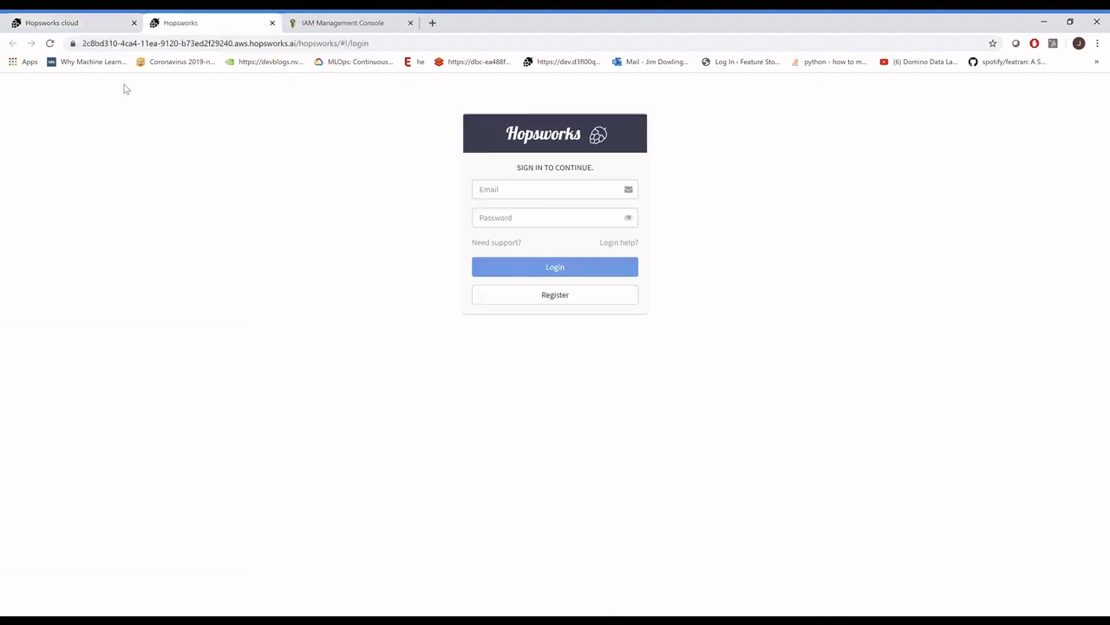
click(87, 26)
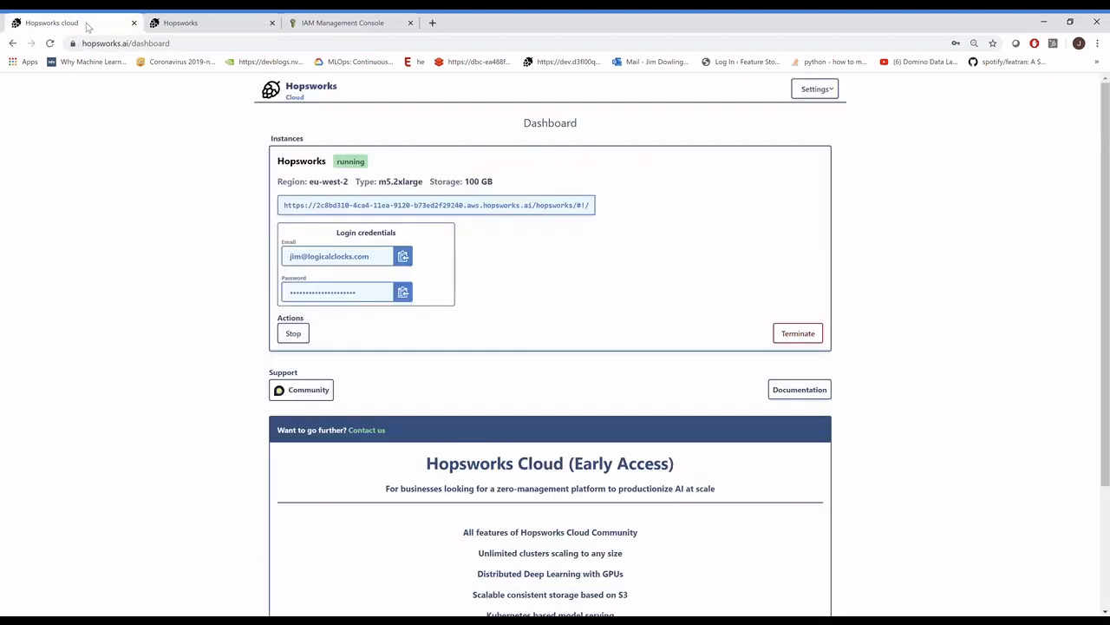
click(406, 258)
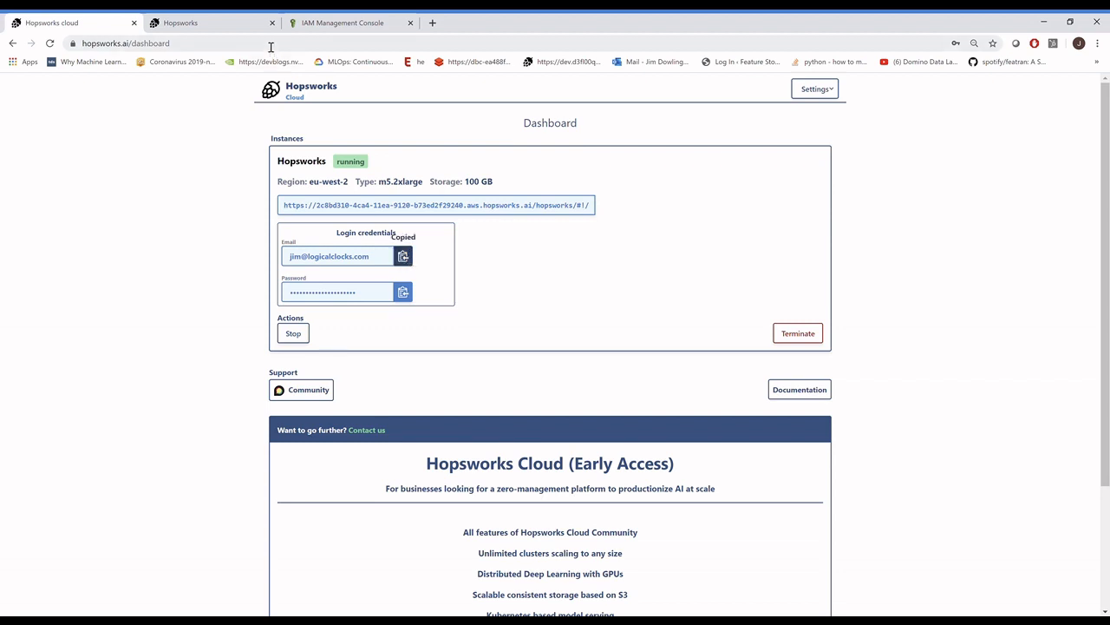
click(240, 27)
click(535, 200)
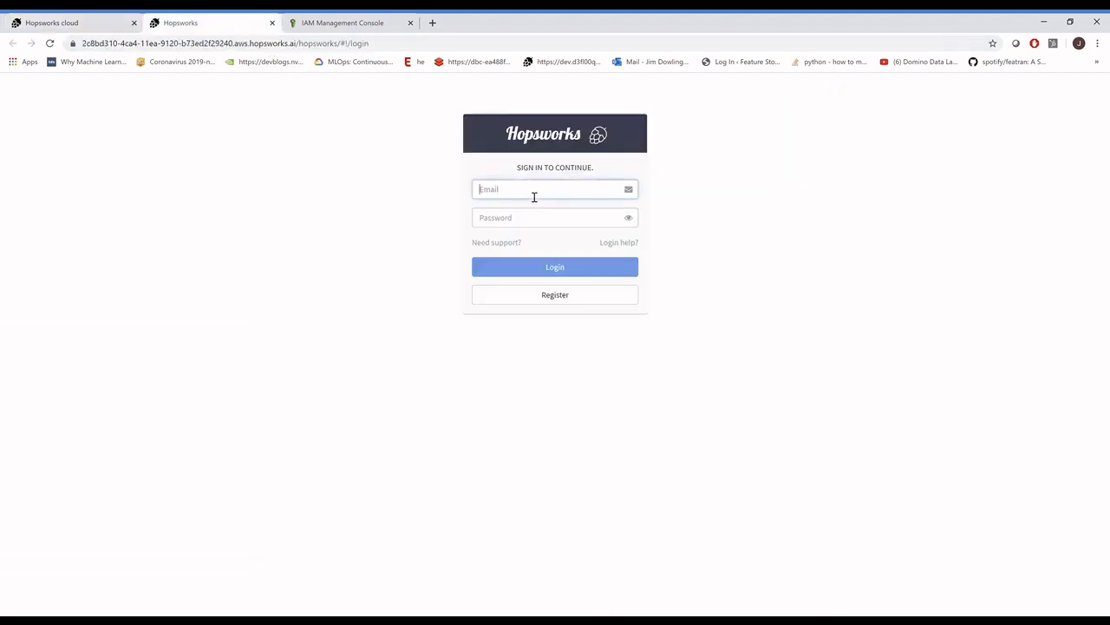
key(ctrl+v)
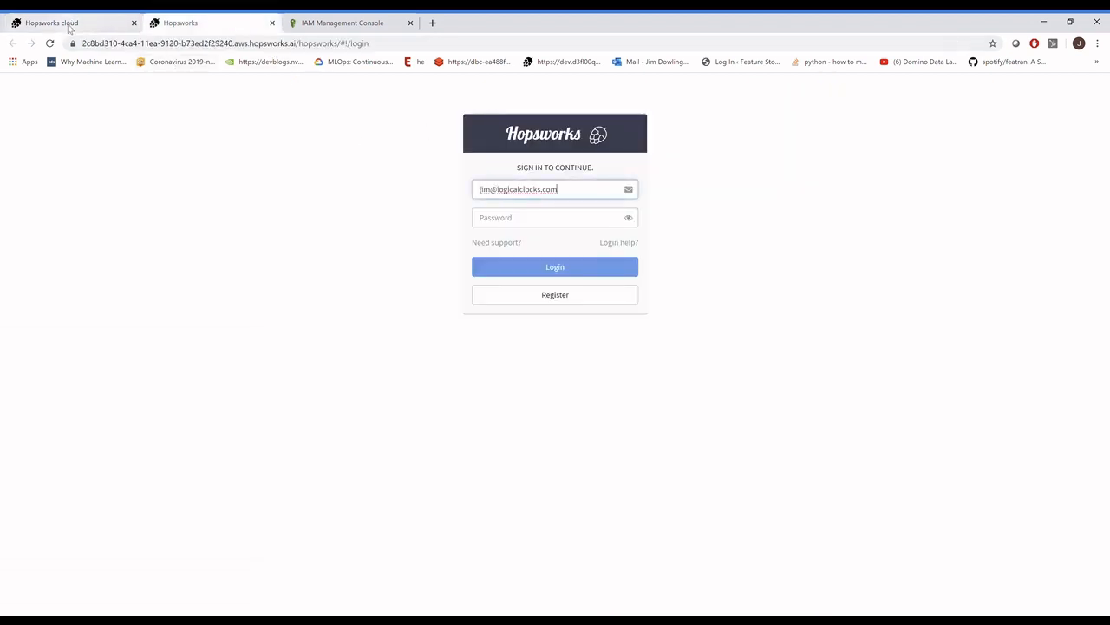
Copy the instance's login password from the Hopsworks Cloud dashboard into the Password field of the sign-in form and log in
click(73, 21)
click(409, 298)
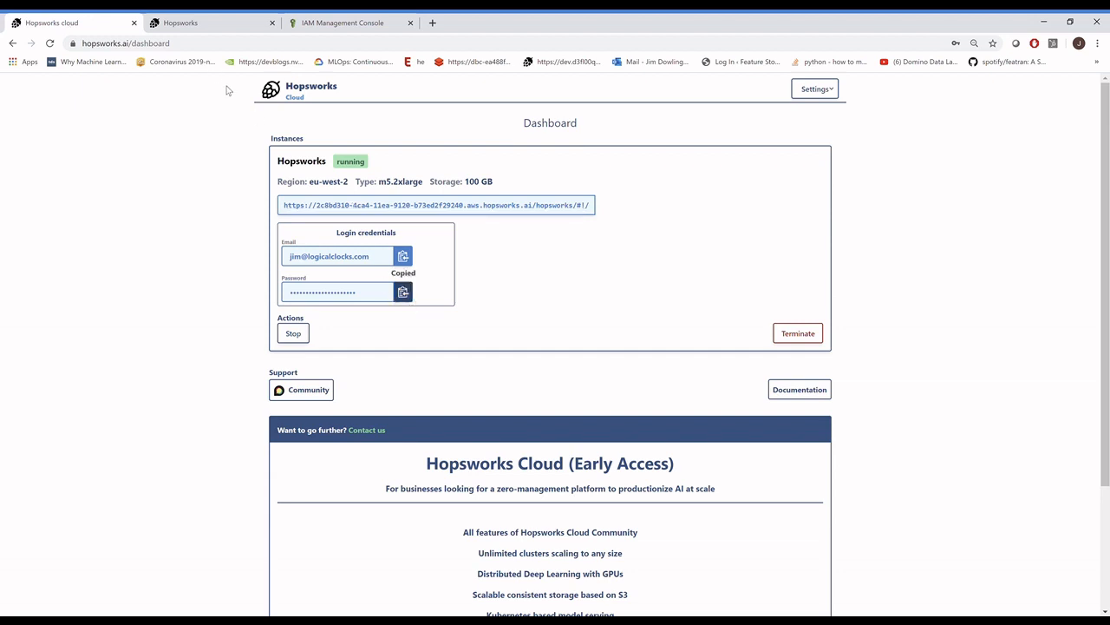
click(213, 26)
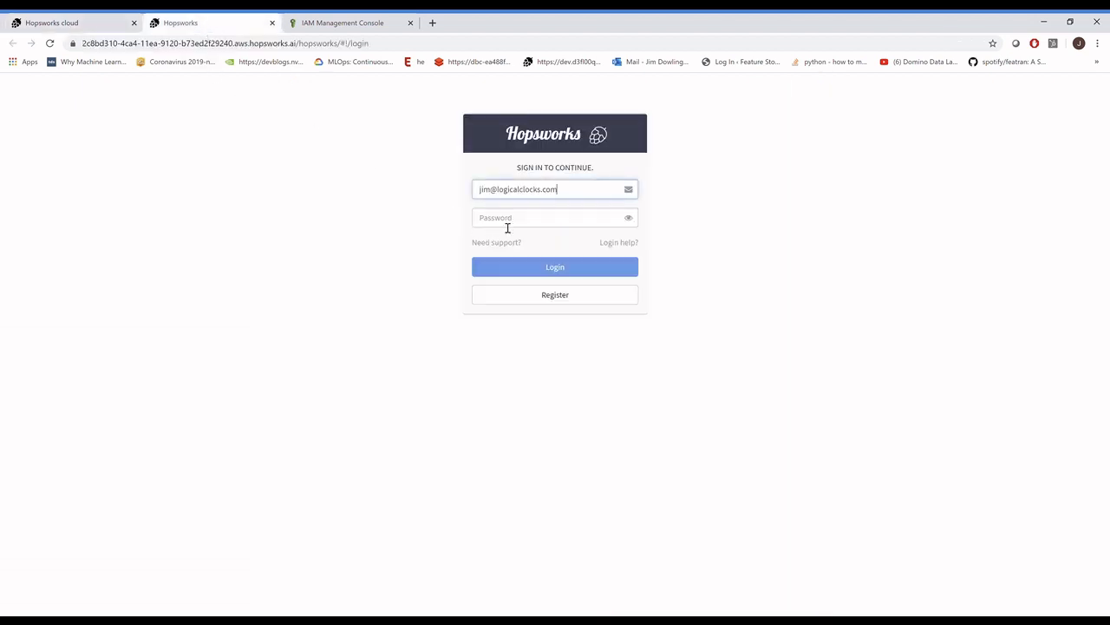
click(507, 227)
key(ctrl+v)
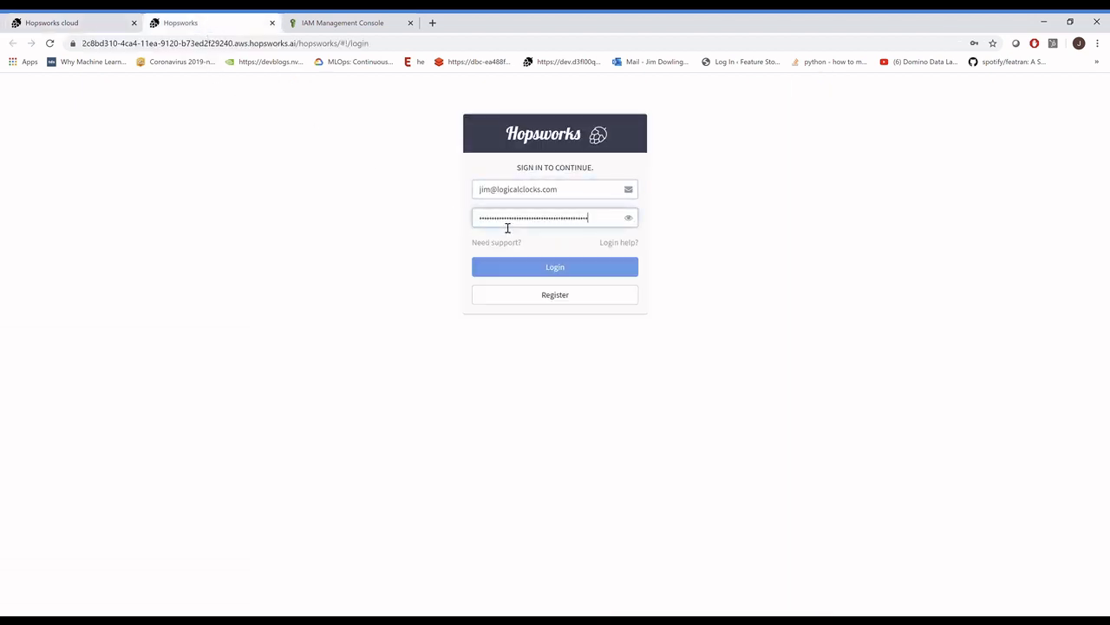
click(528, 269)
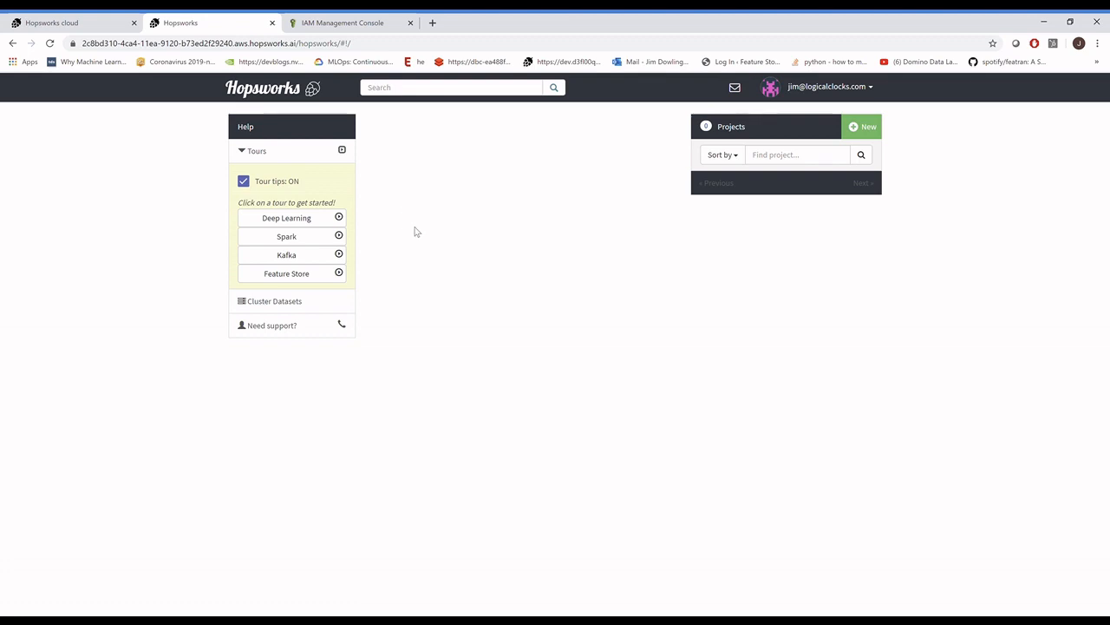
Return to the Hopsworks Cloud dashboard and review the instance's Stop and Terminate actions and the early access offer
click(52, 20)
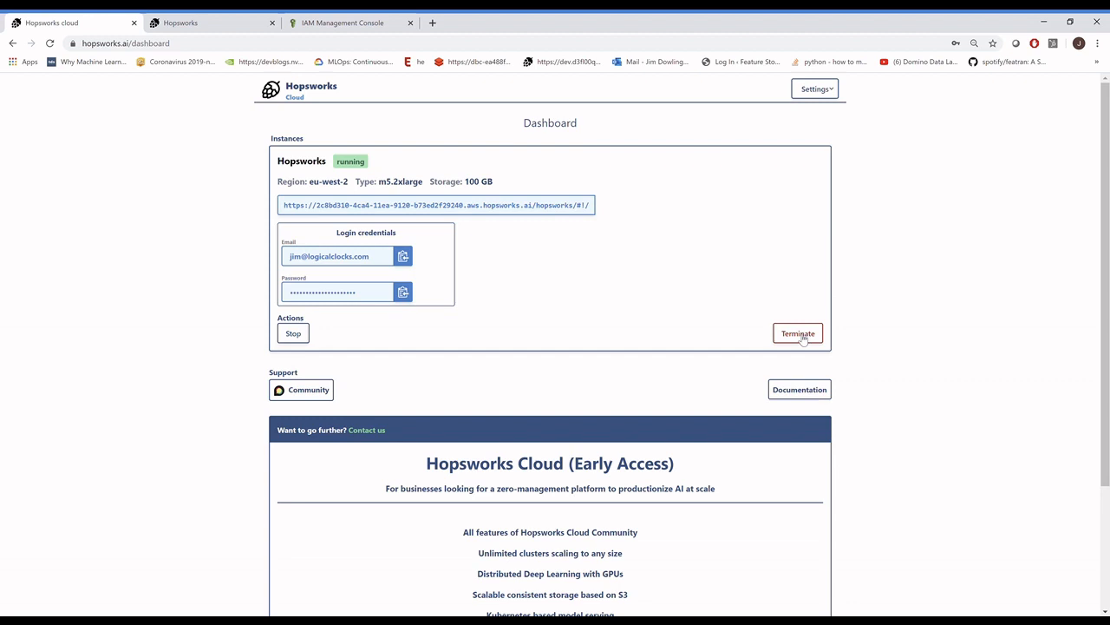
scroll(937, 326, down, 2)
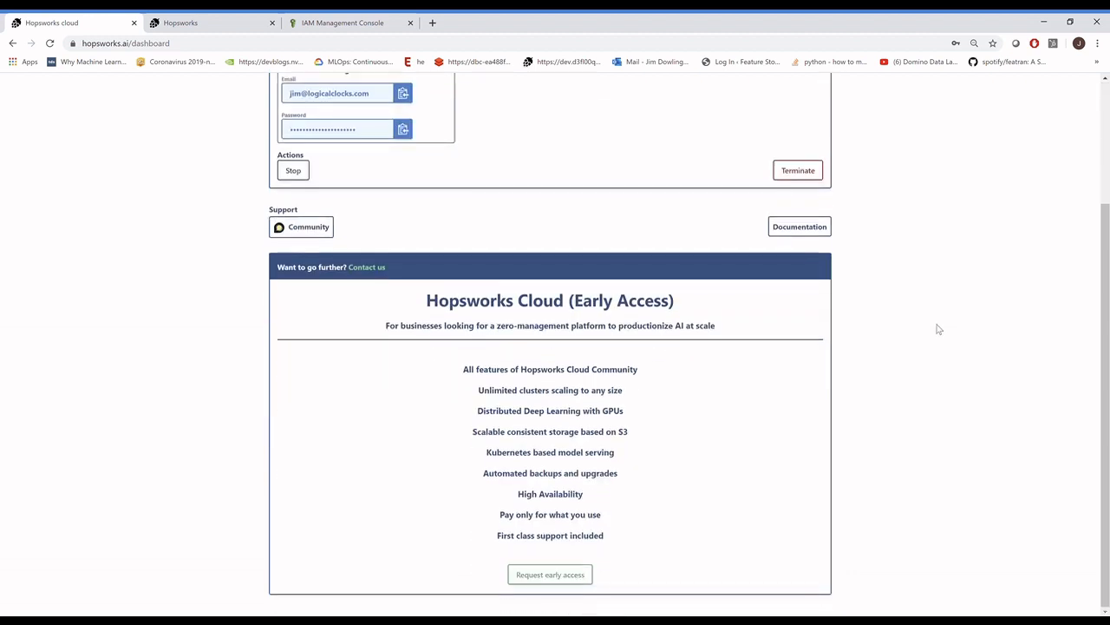
scroll(937, 327, up, 2)
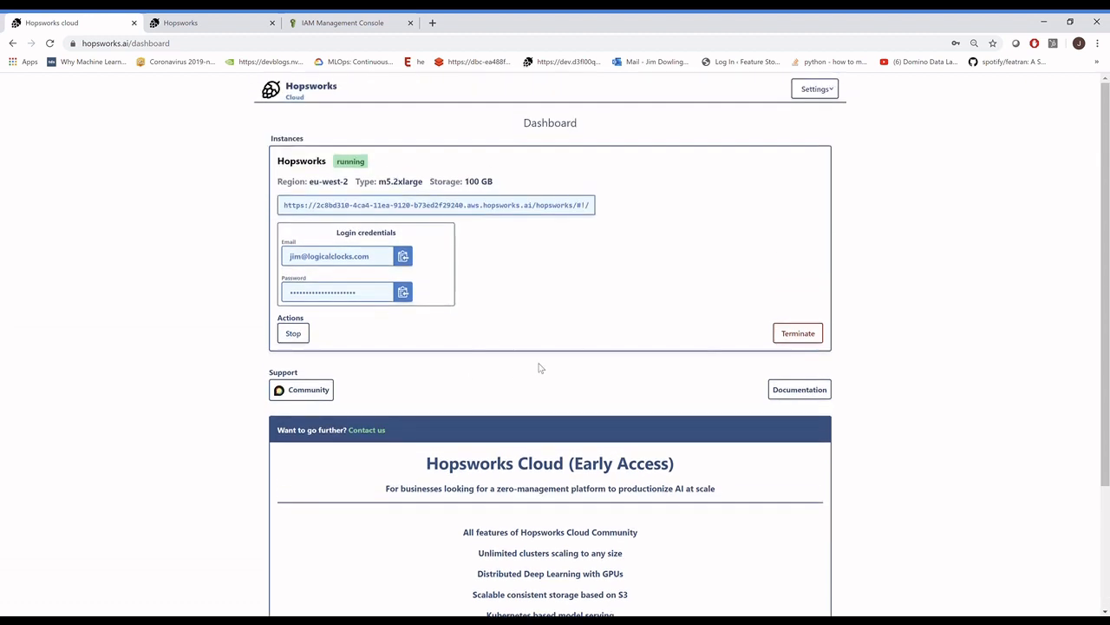